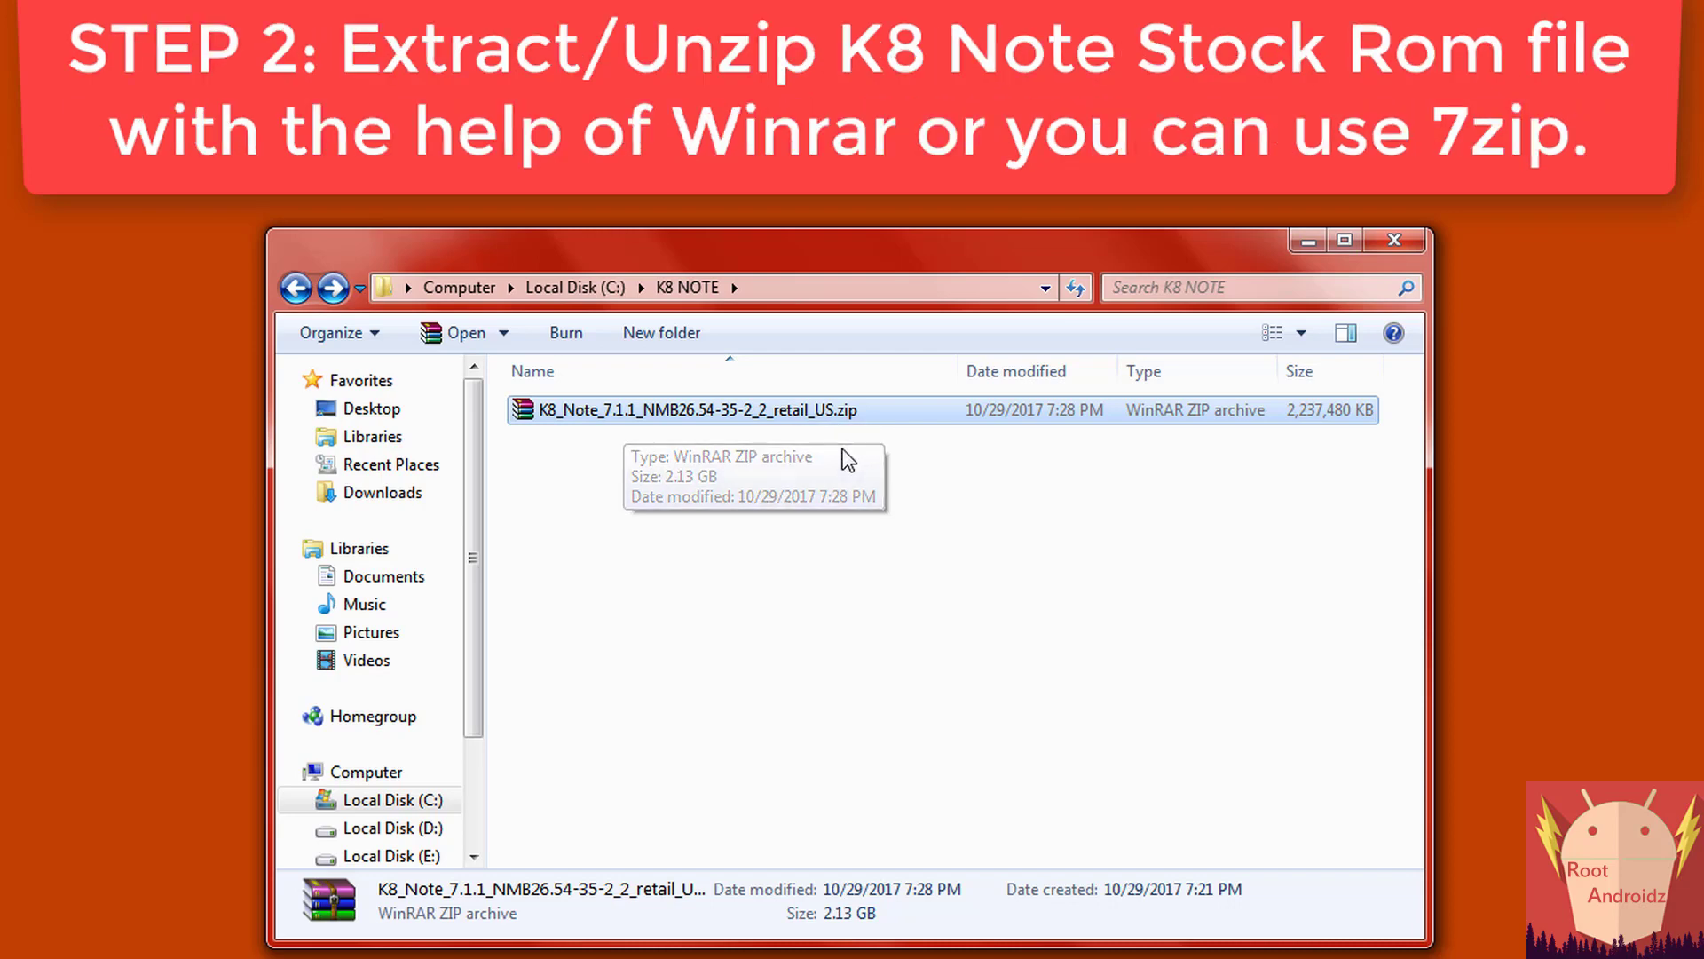
# Step: Extract K8_Note_7.1.1_NMB26.54-35-2_2_retail_US.zip into the current K8 NOTE folder, supplying the archive password
pyautogui.rightClick(866, 426)
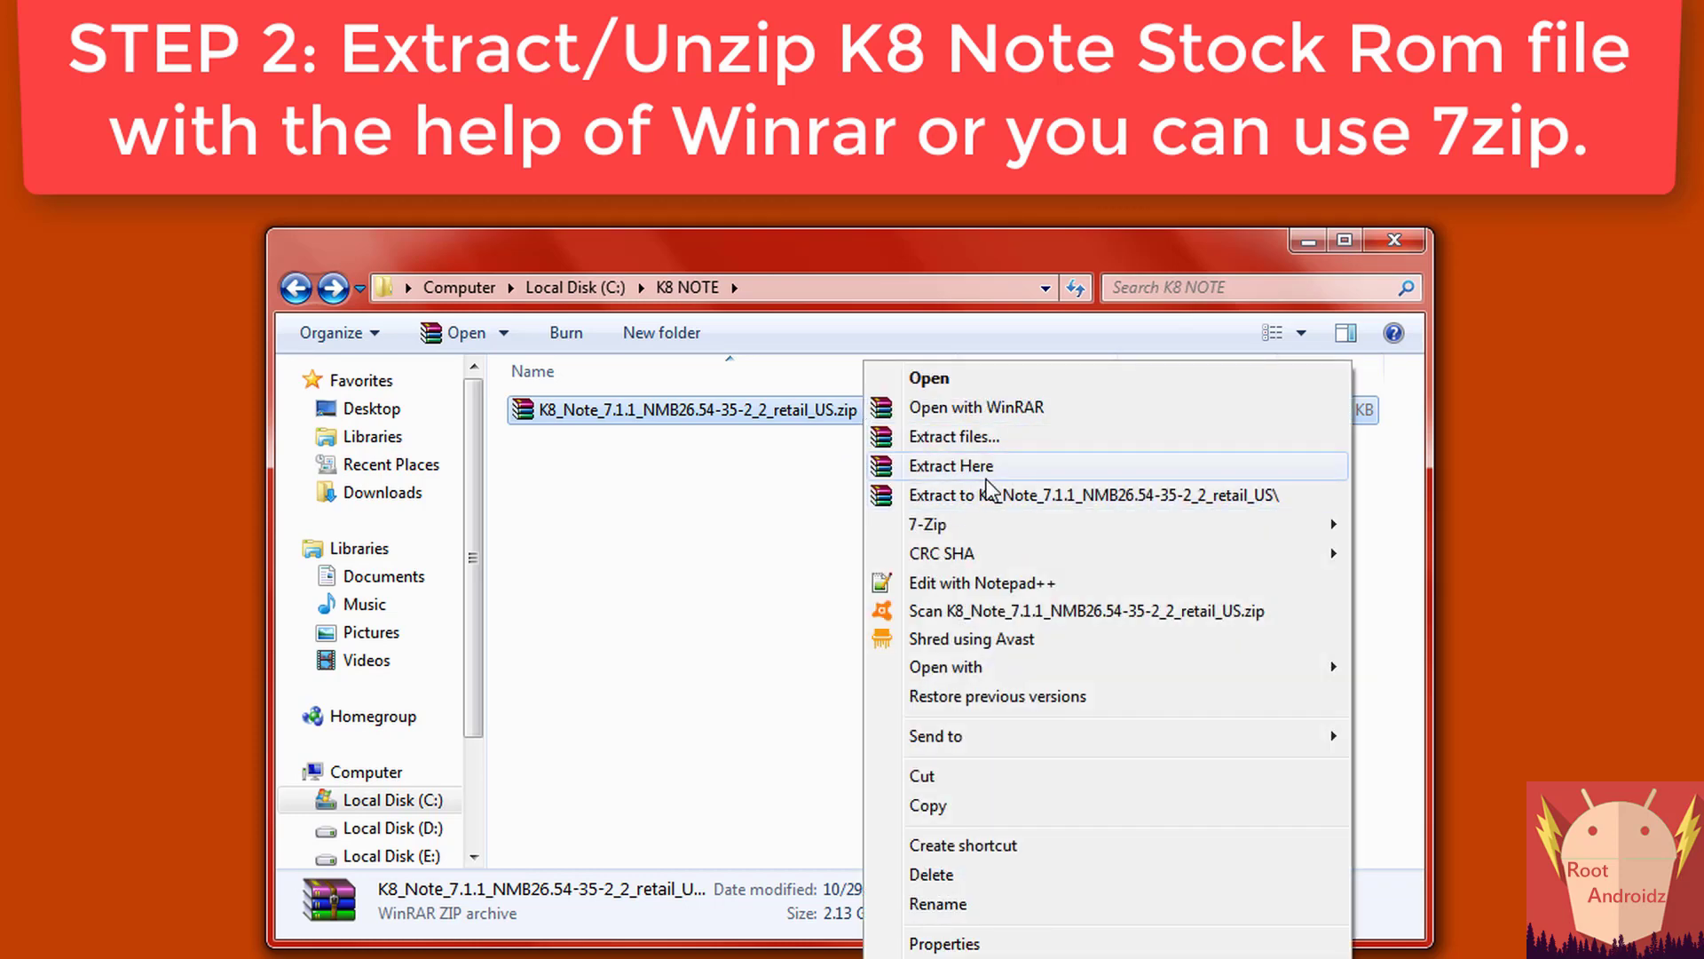
pyautogui.click(1104, 477)
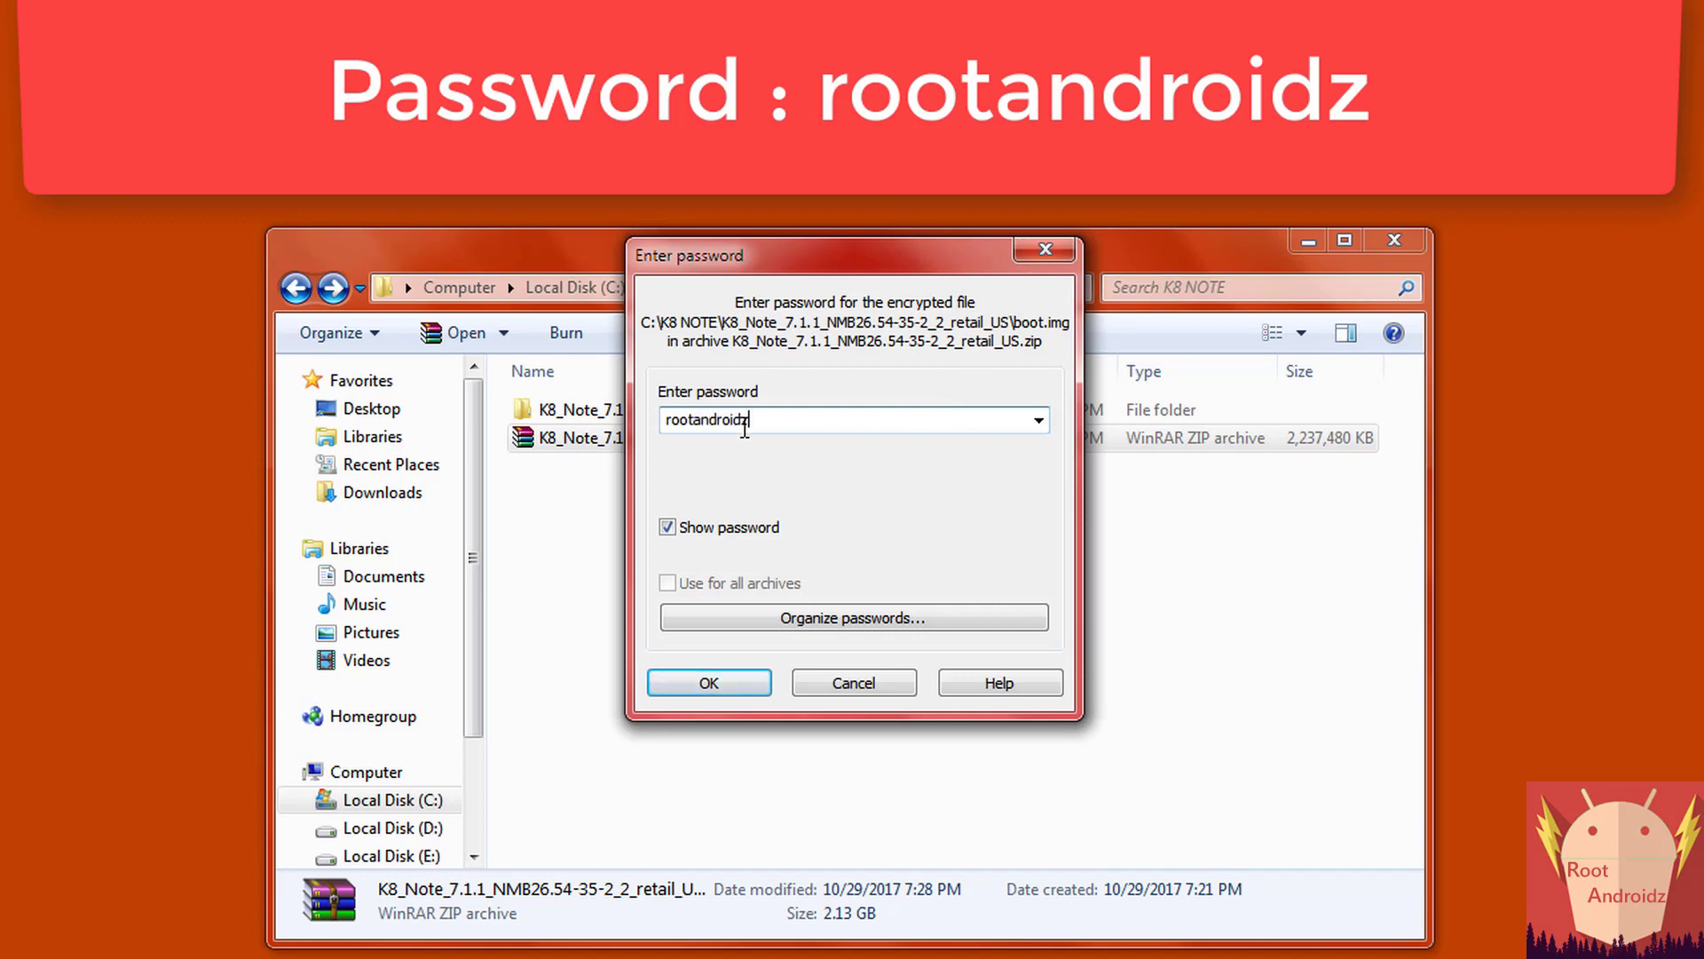
pyautogui.moveTo(778, 421); pyautogui.dragTo(668, 426)
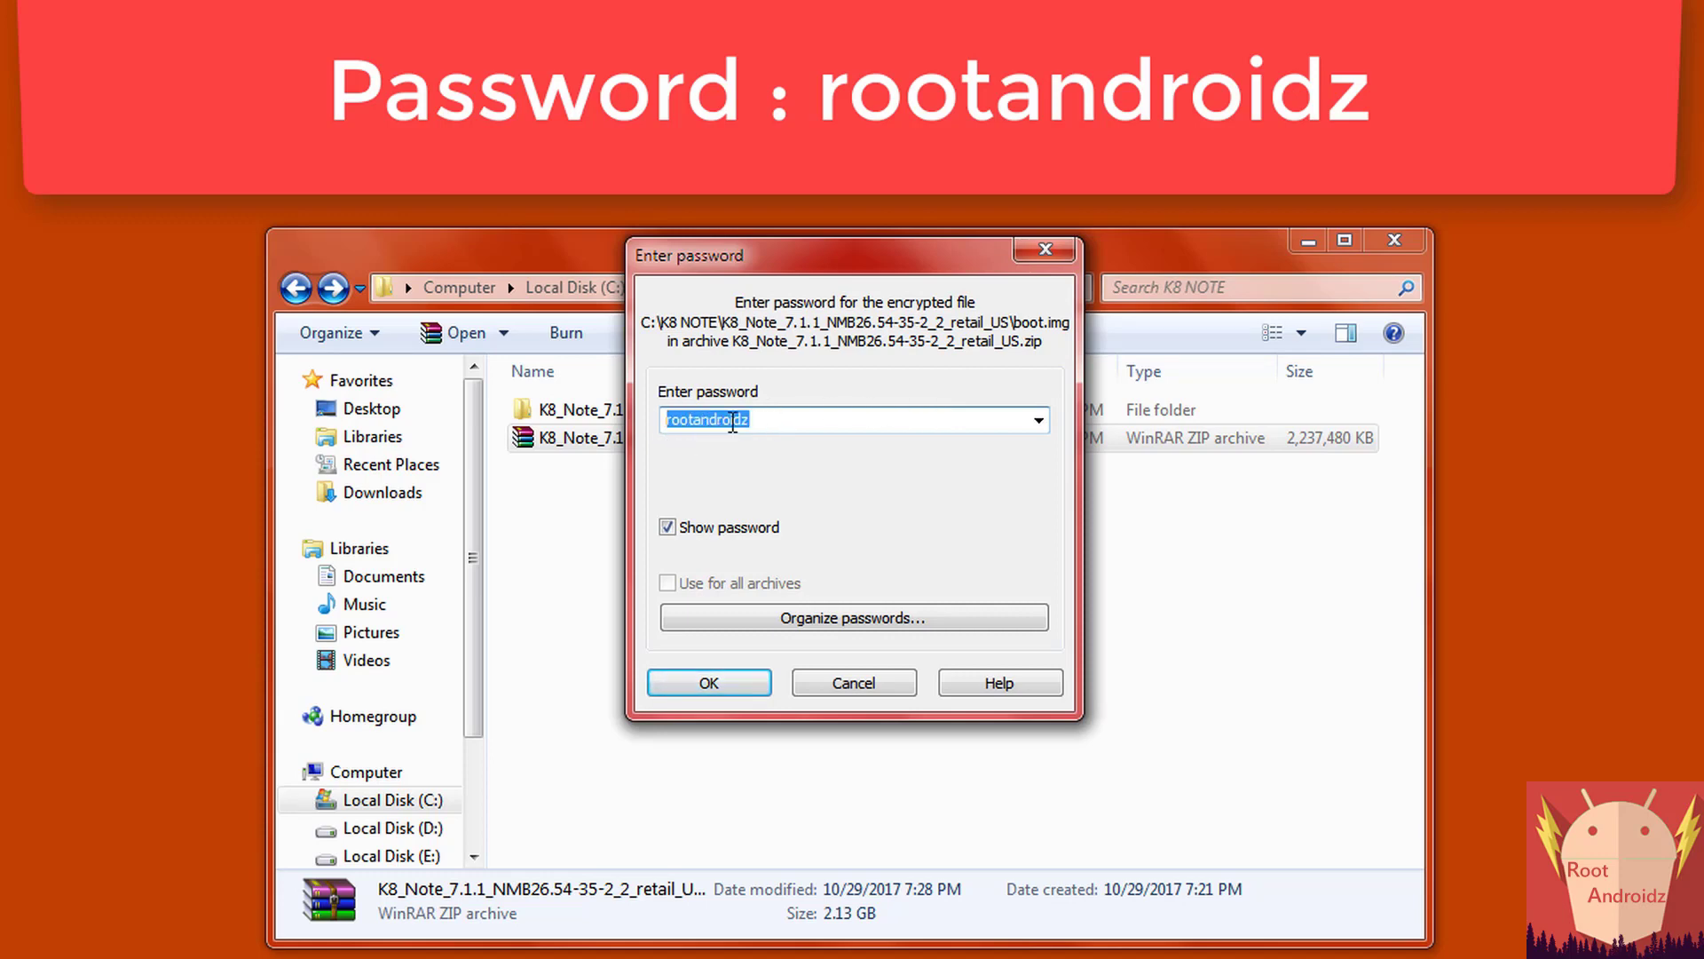
pyautogui.click(760, 422)
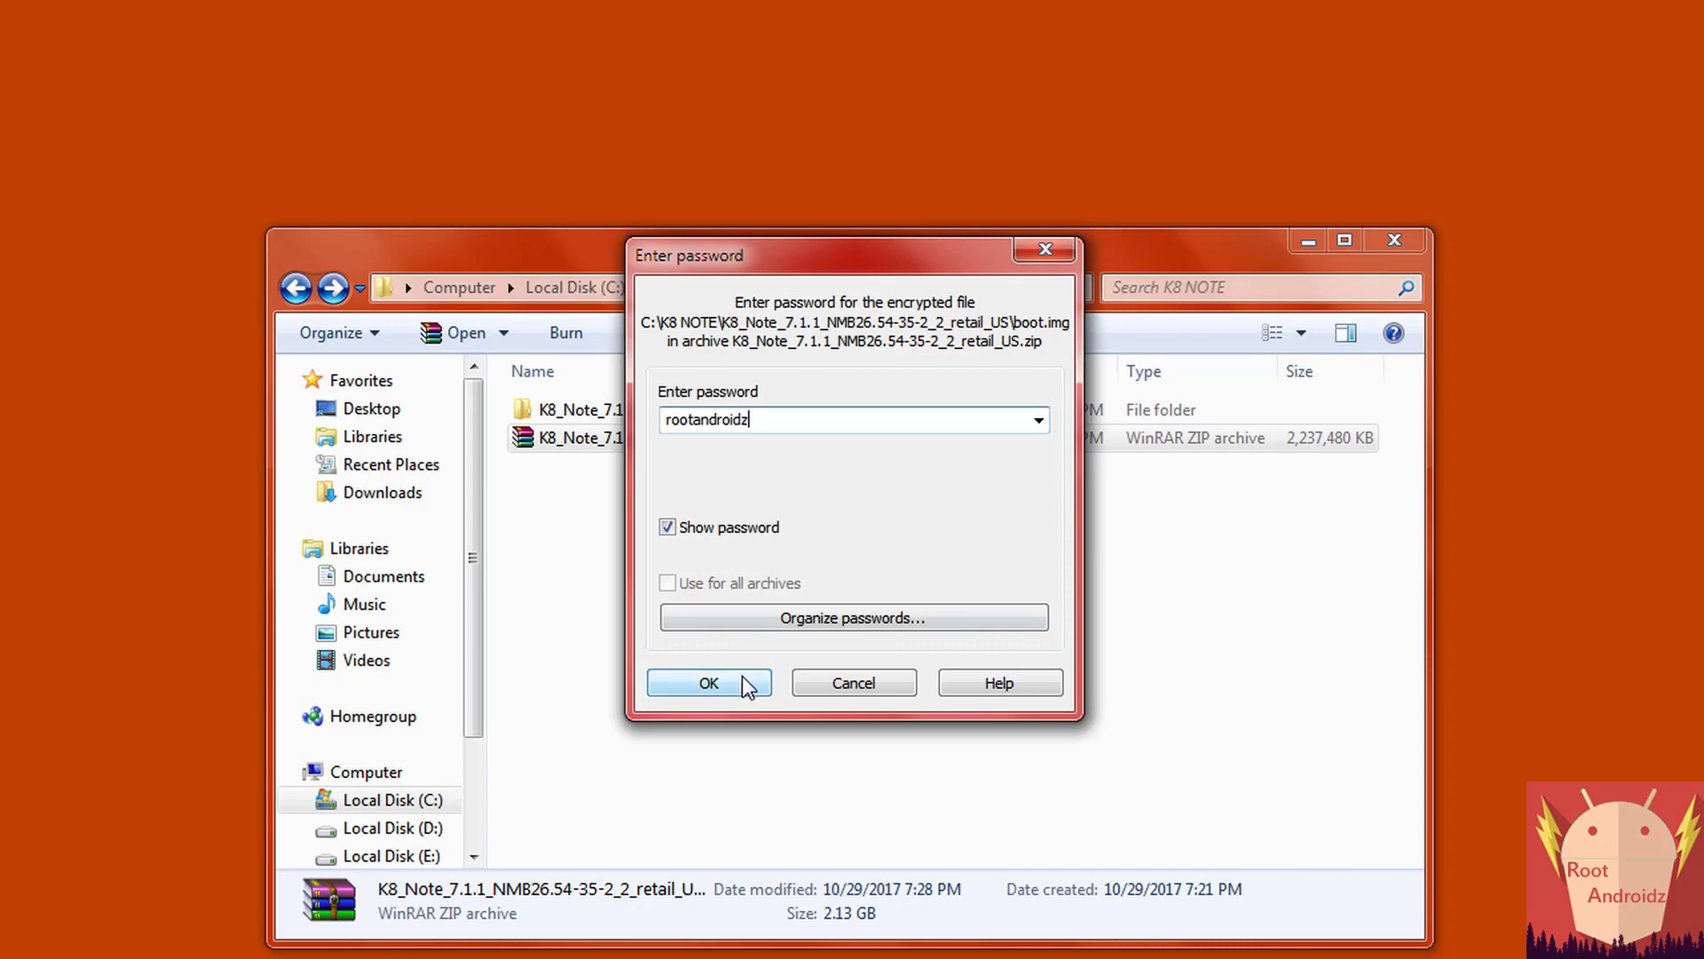
pyautogui.click(742, 684)
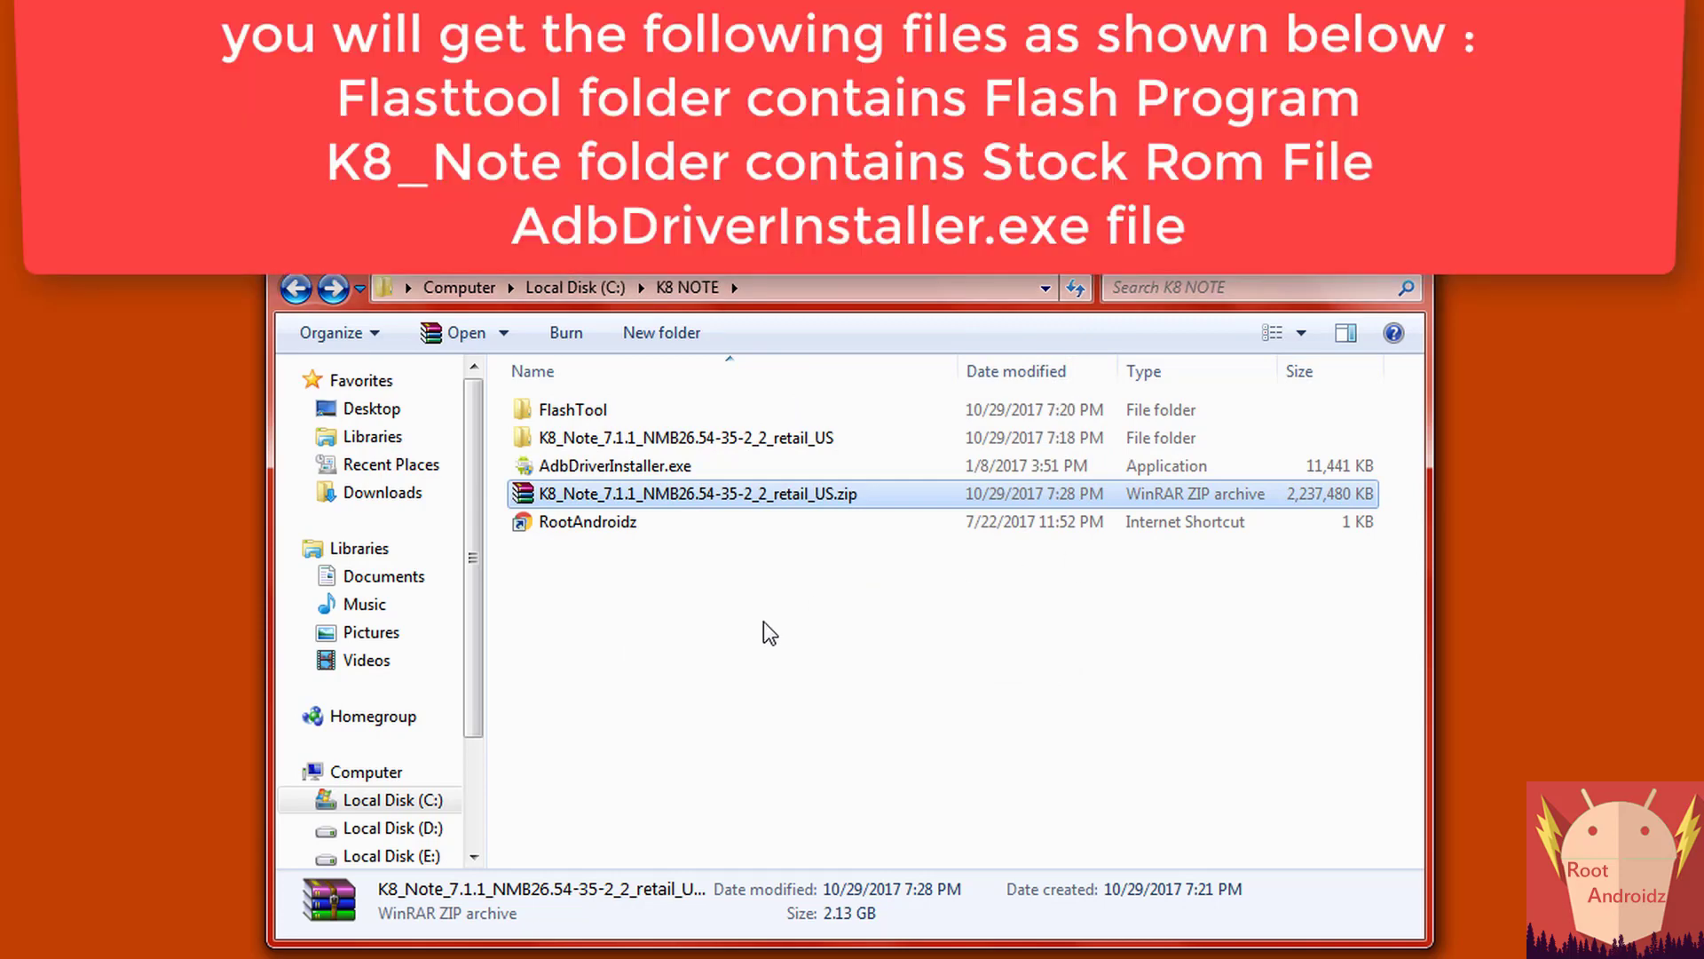
# Step: Look over the extracted FlashTool folder, the K8_Note ROM folder and AdbDriverInstaller.exe
pyautogui.click(769, 632)
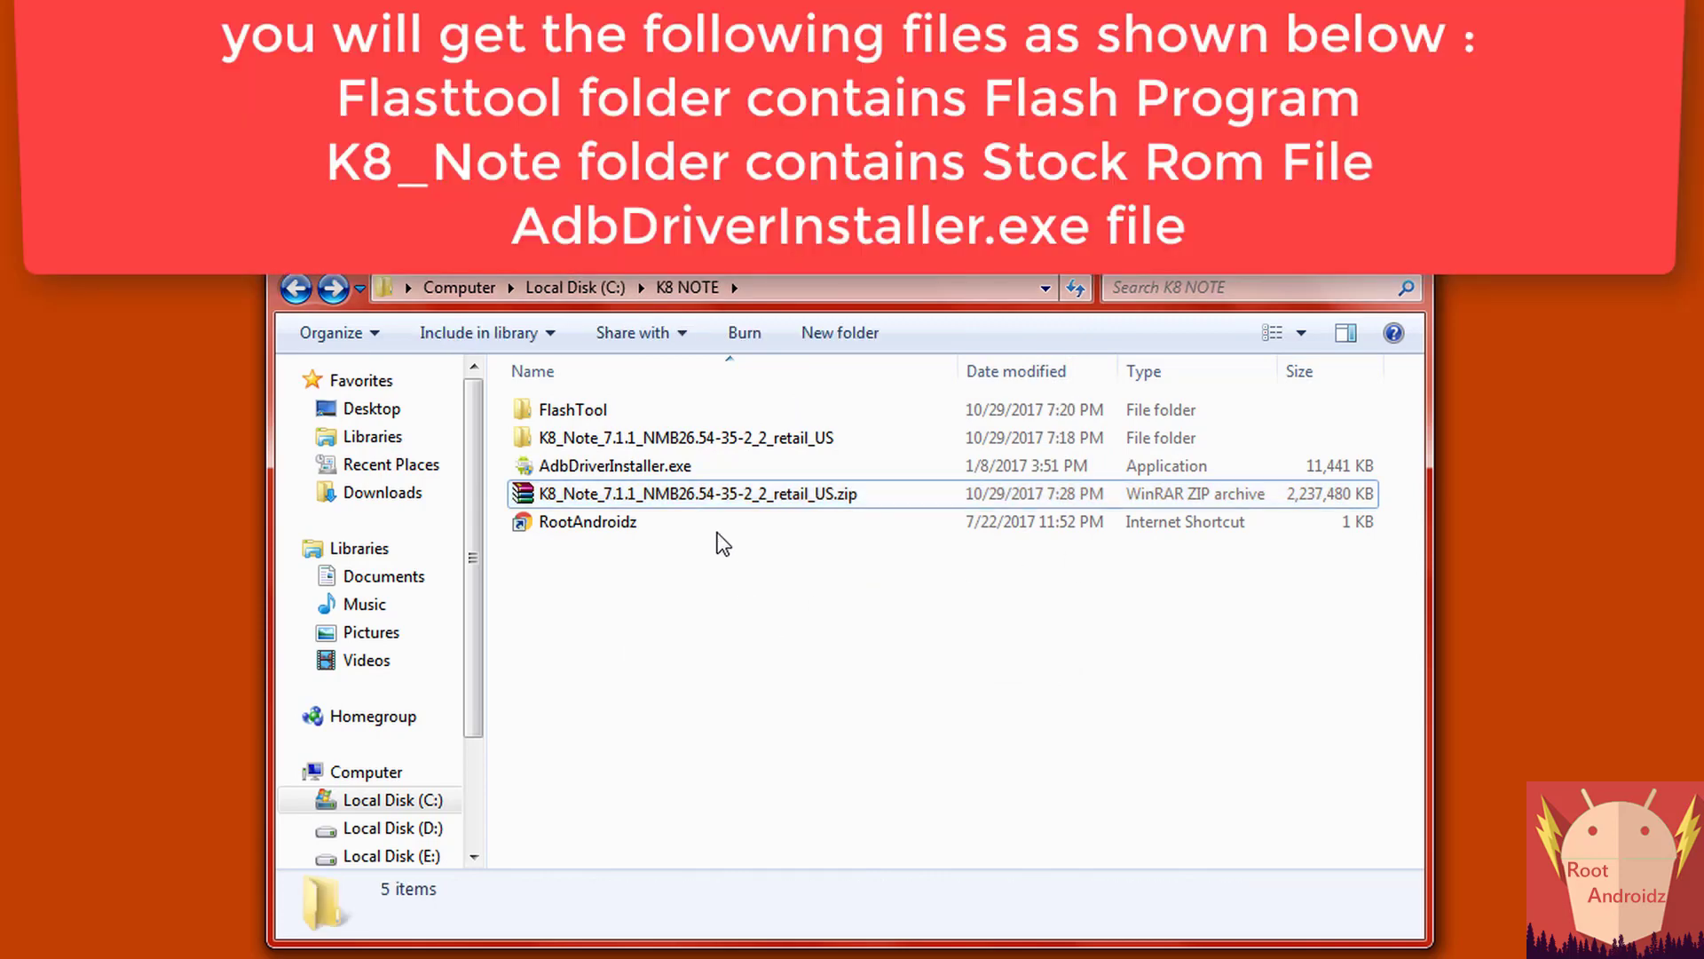
pyautogui.click(664, 416)
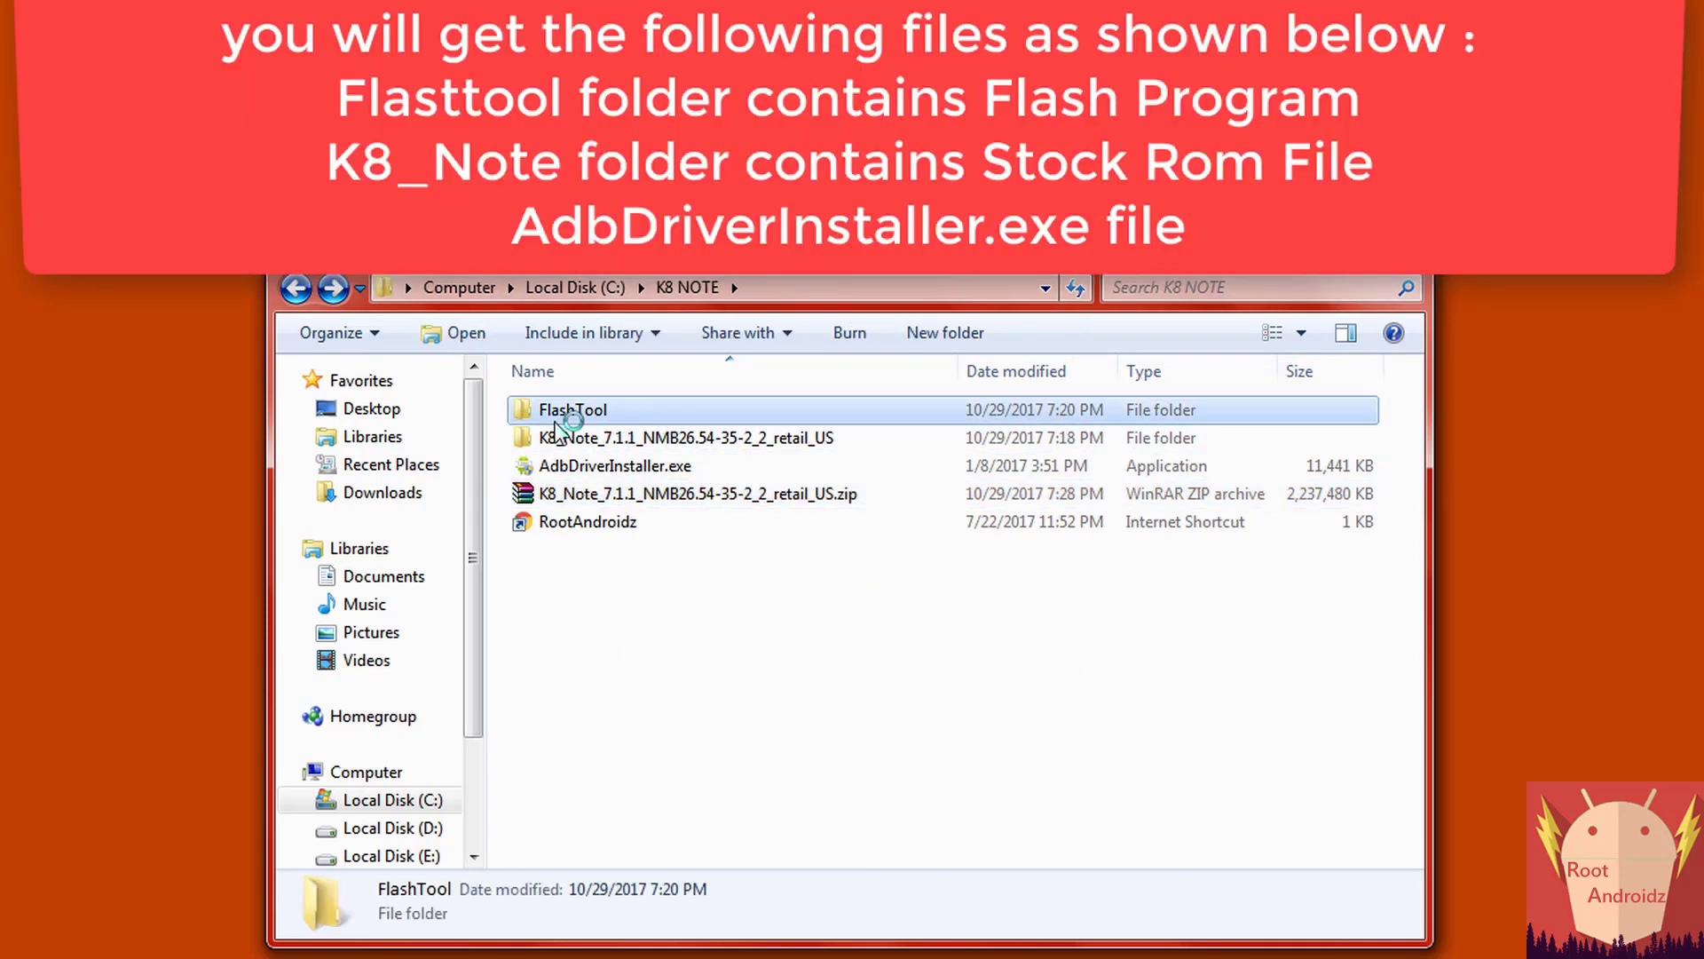
pyautogui.click(533, 443)
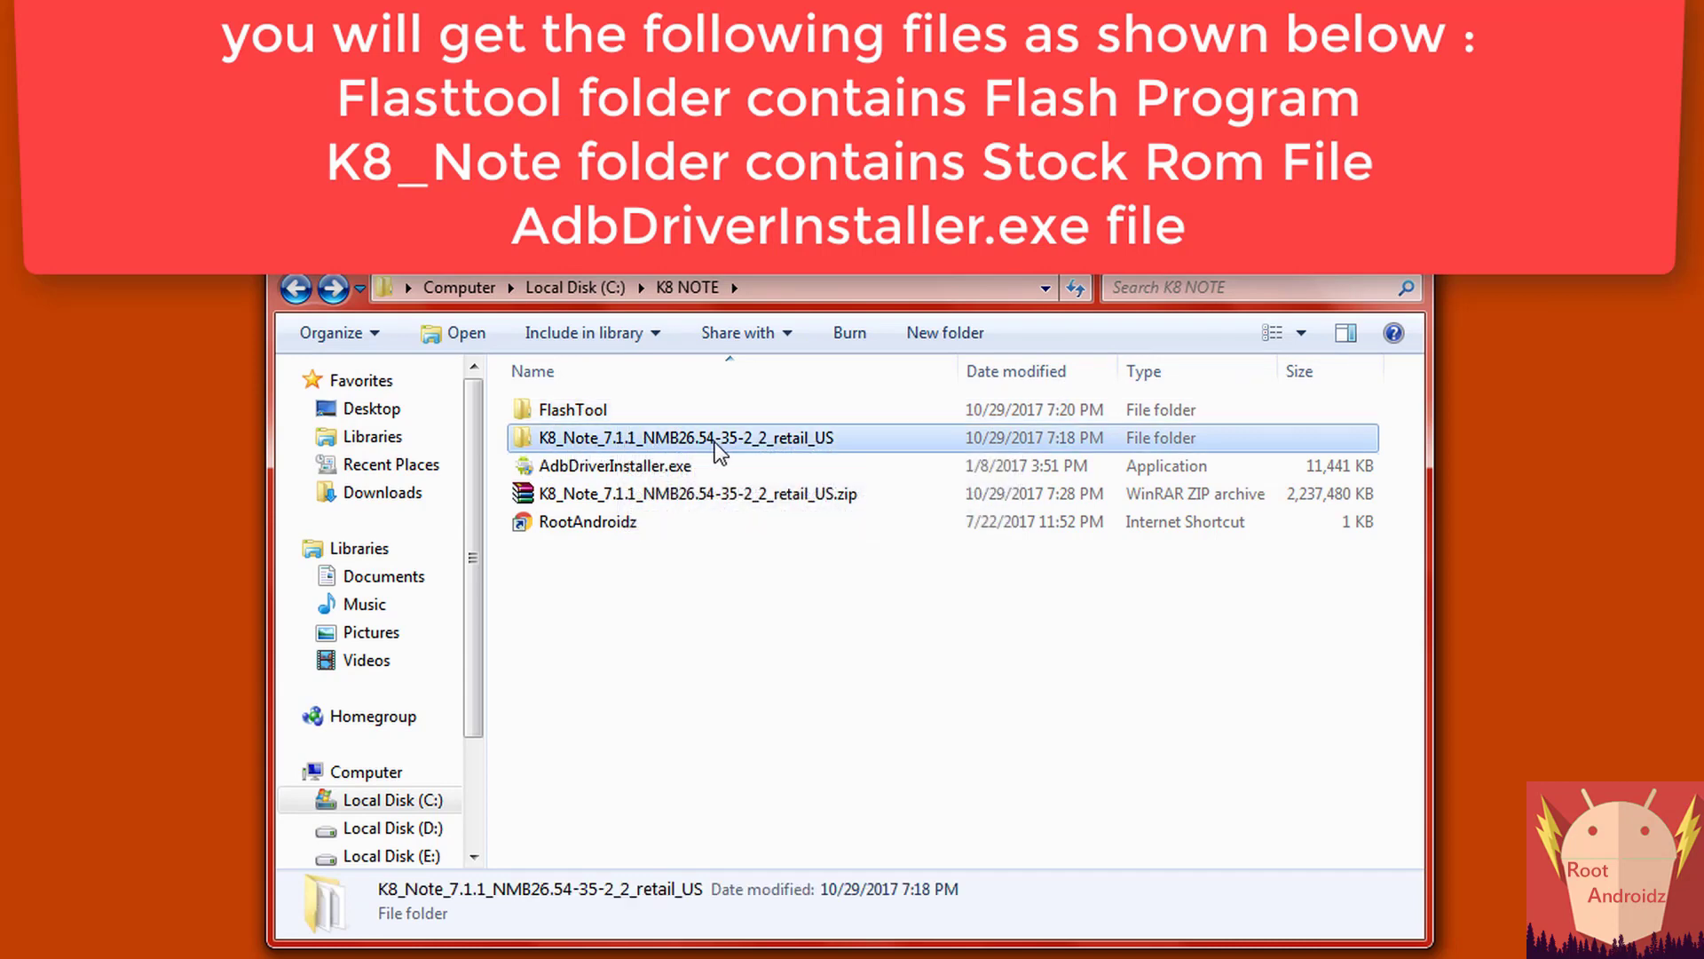
pyautogui.click(613, 468)
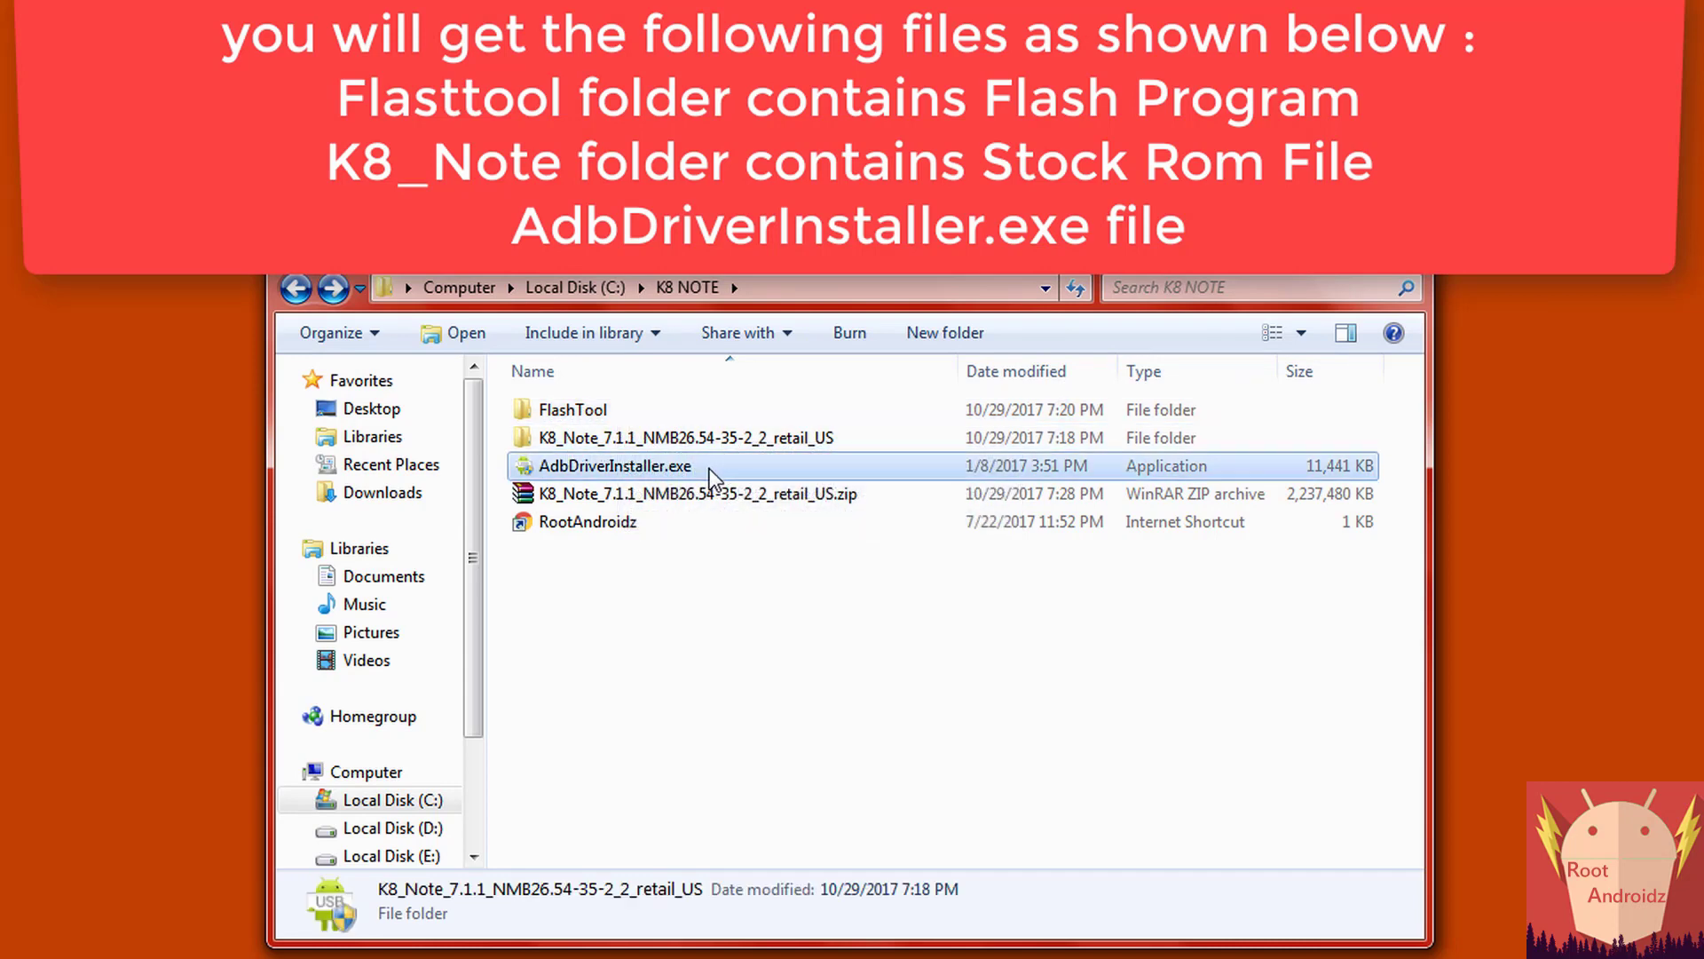
pyautogui.moveTo(692, 473)
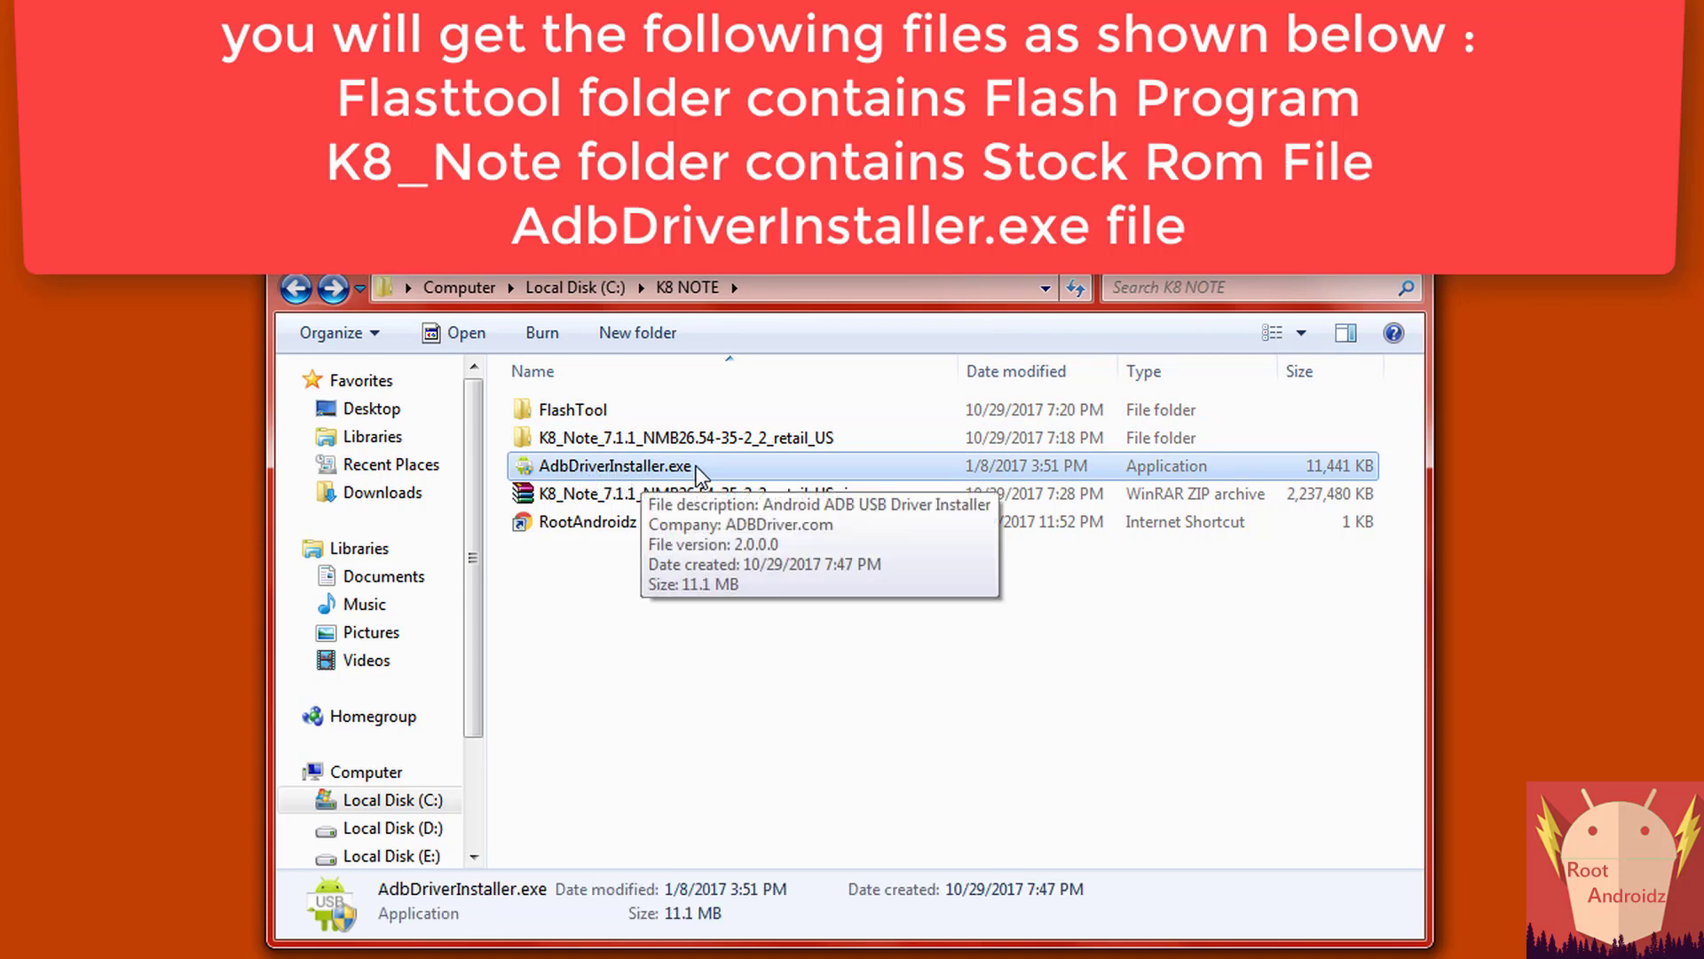
pyautogui.click(700, 564)
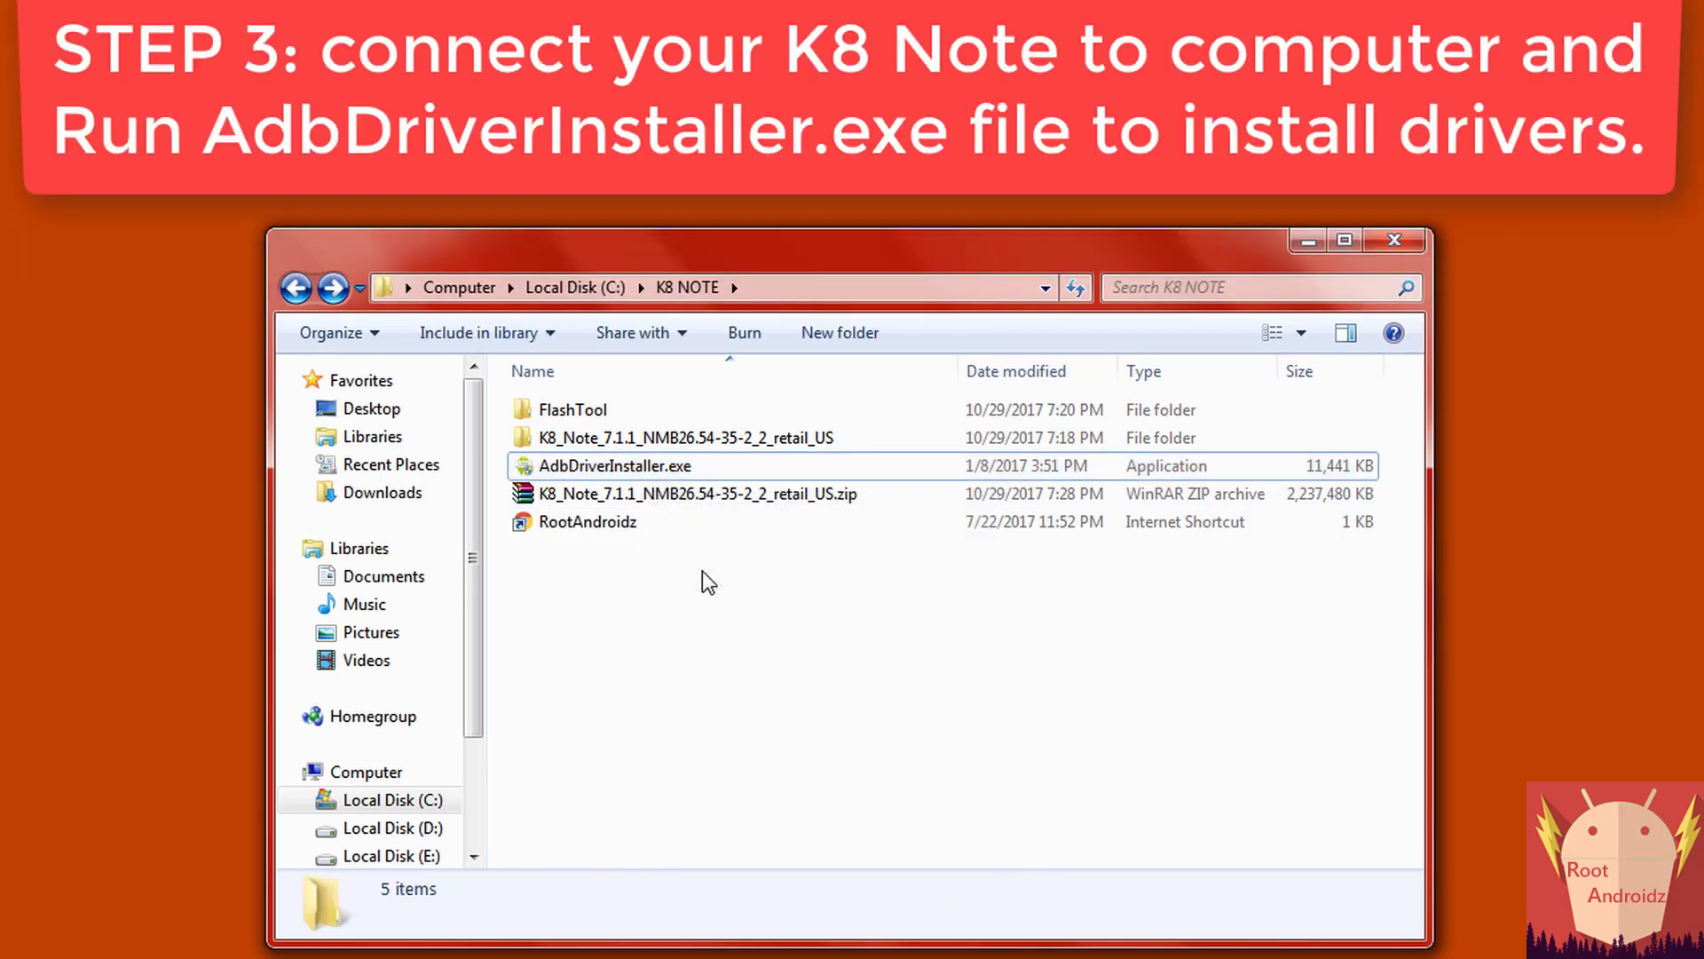
# Step: Run AdbDriverInstaller.exe from the K8 NOTE folder as administrator
pyautogui.click(724, 472)
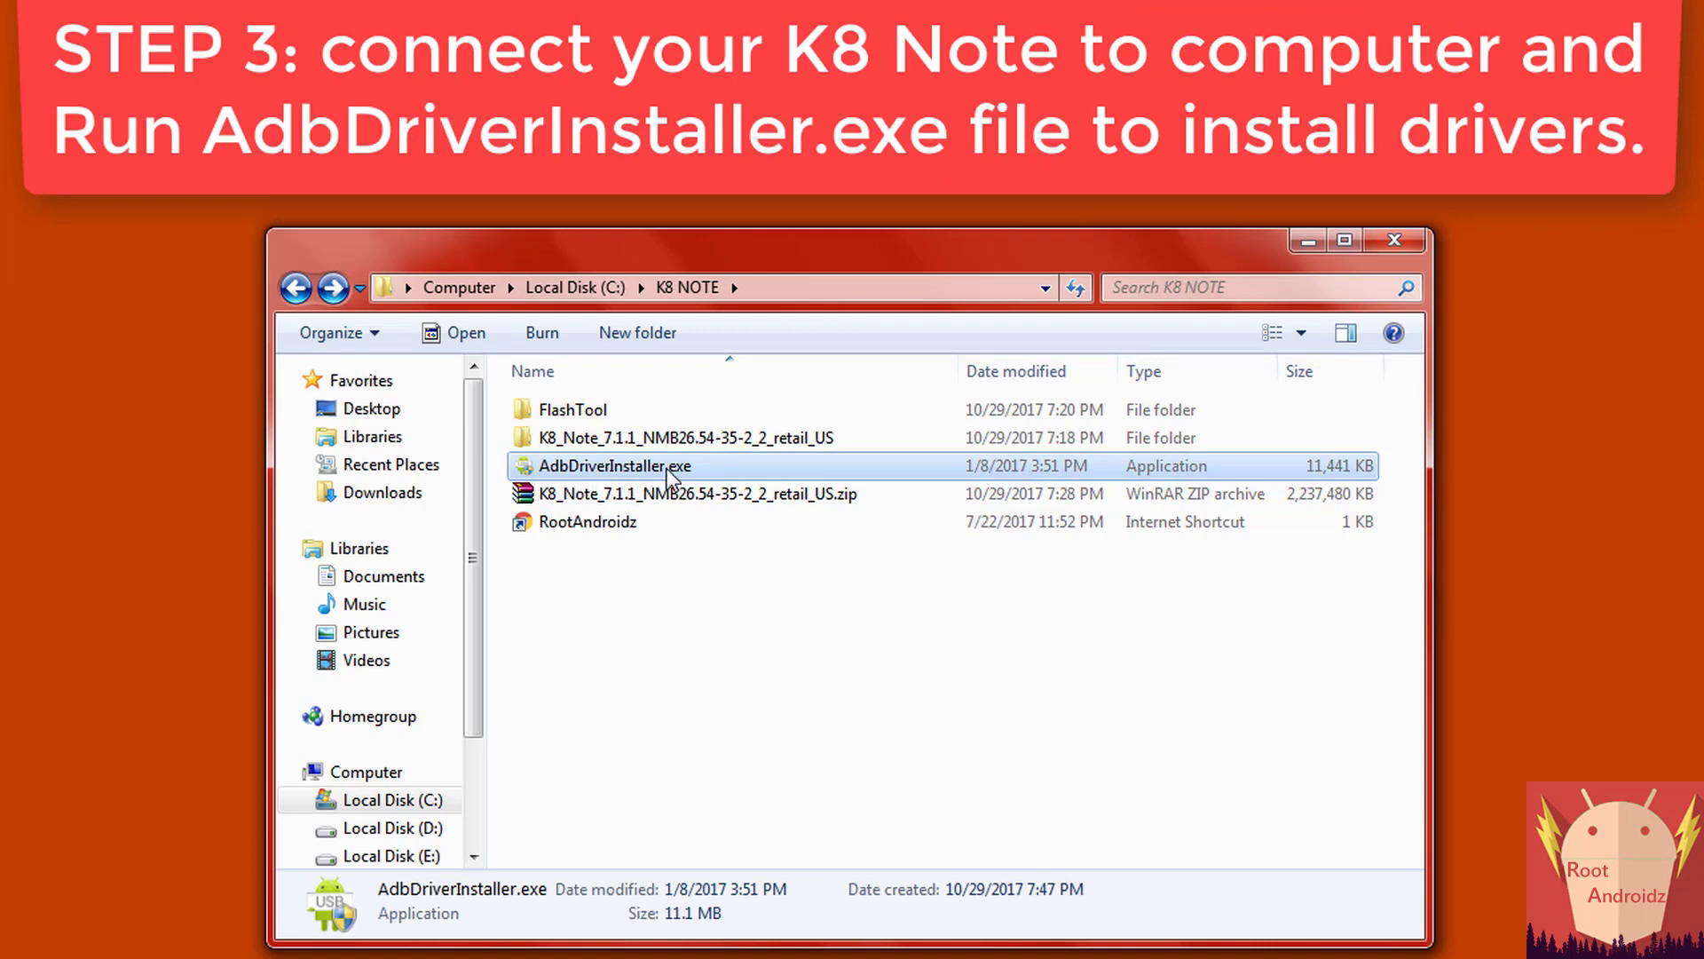
pyautogui.moveTo(708, 472)
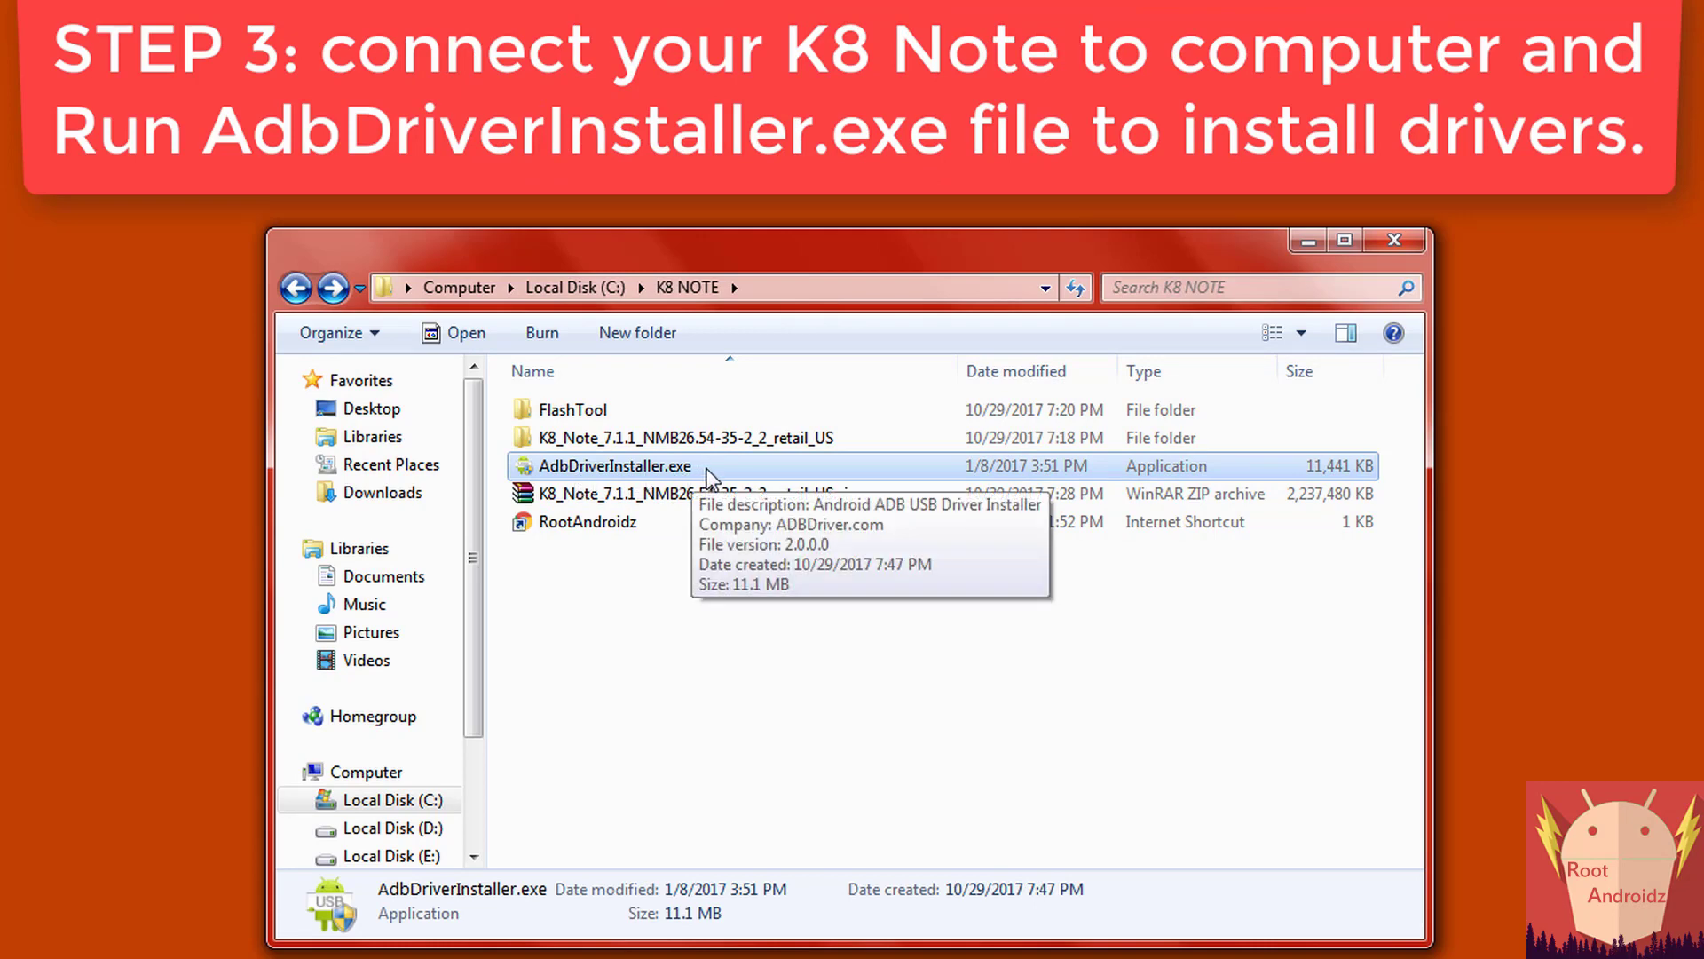
pyautogui.rightClick(708, 471)
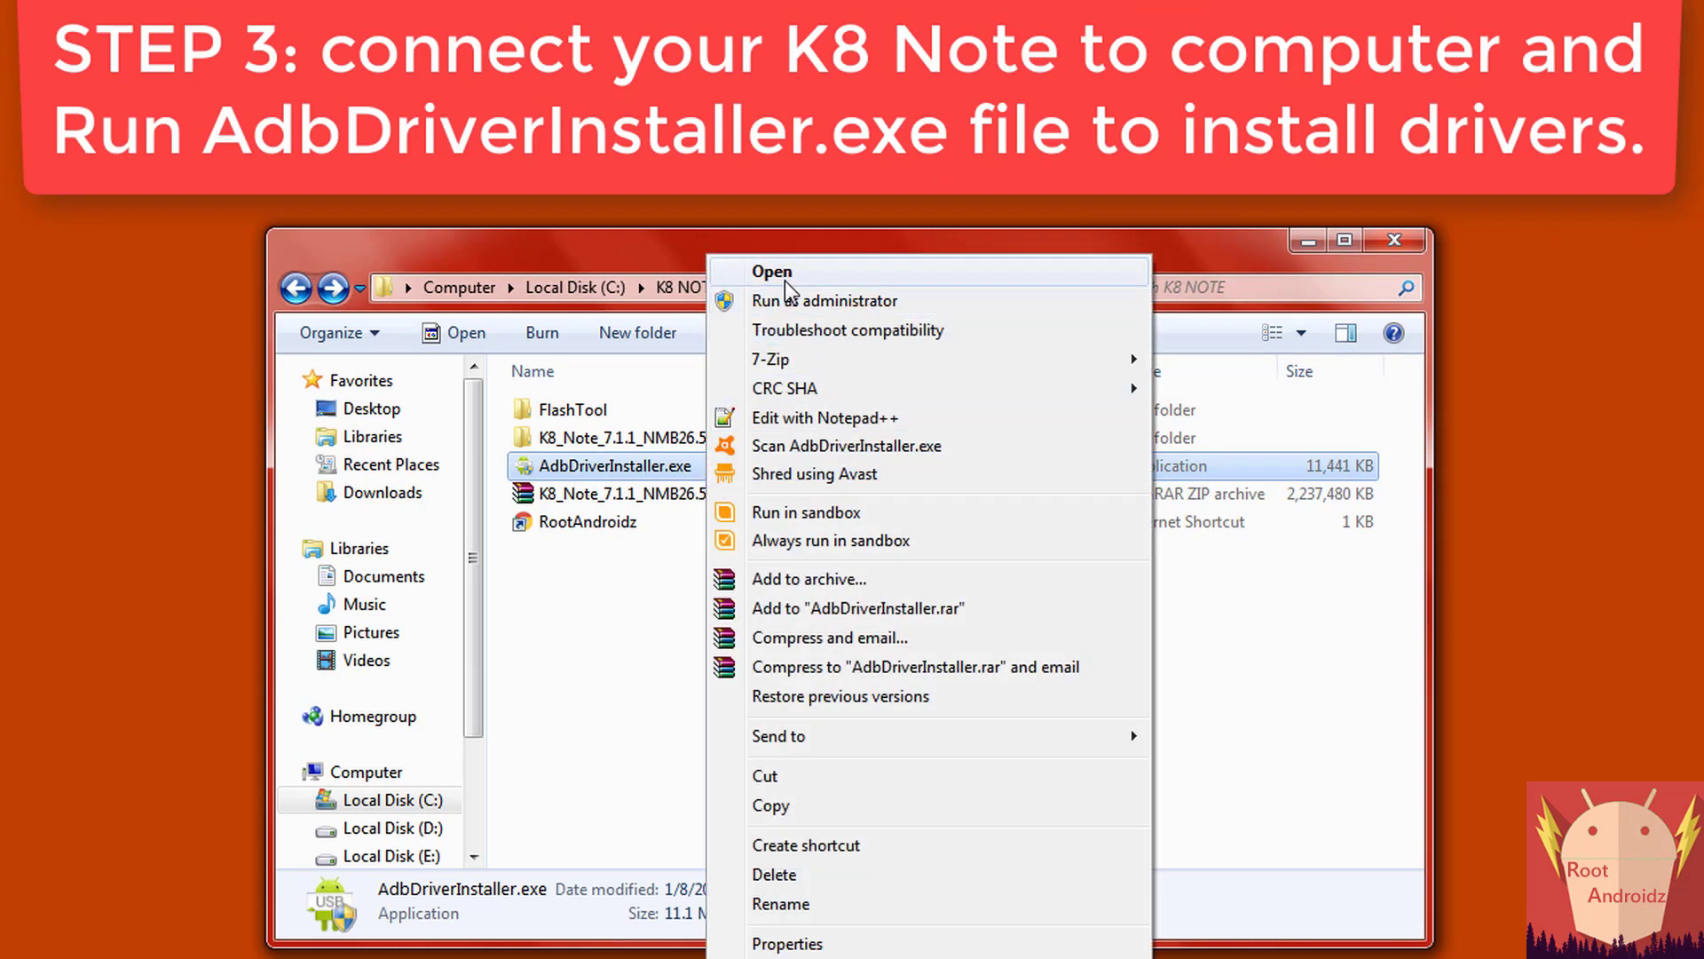
pyautogui.click(987, 291)
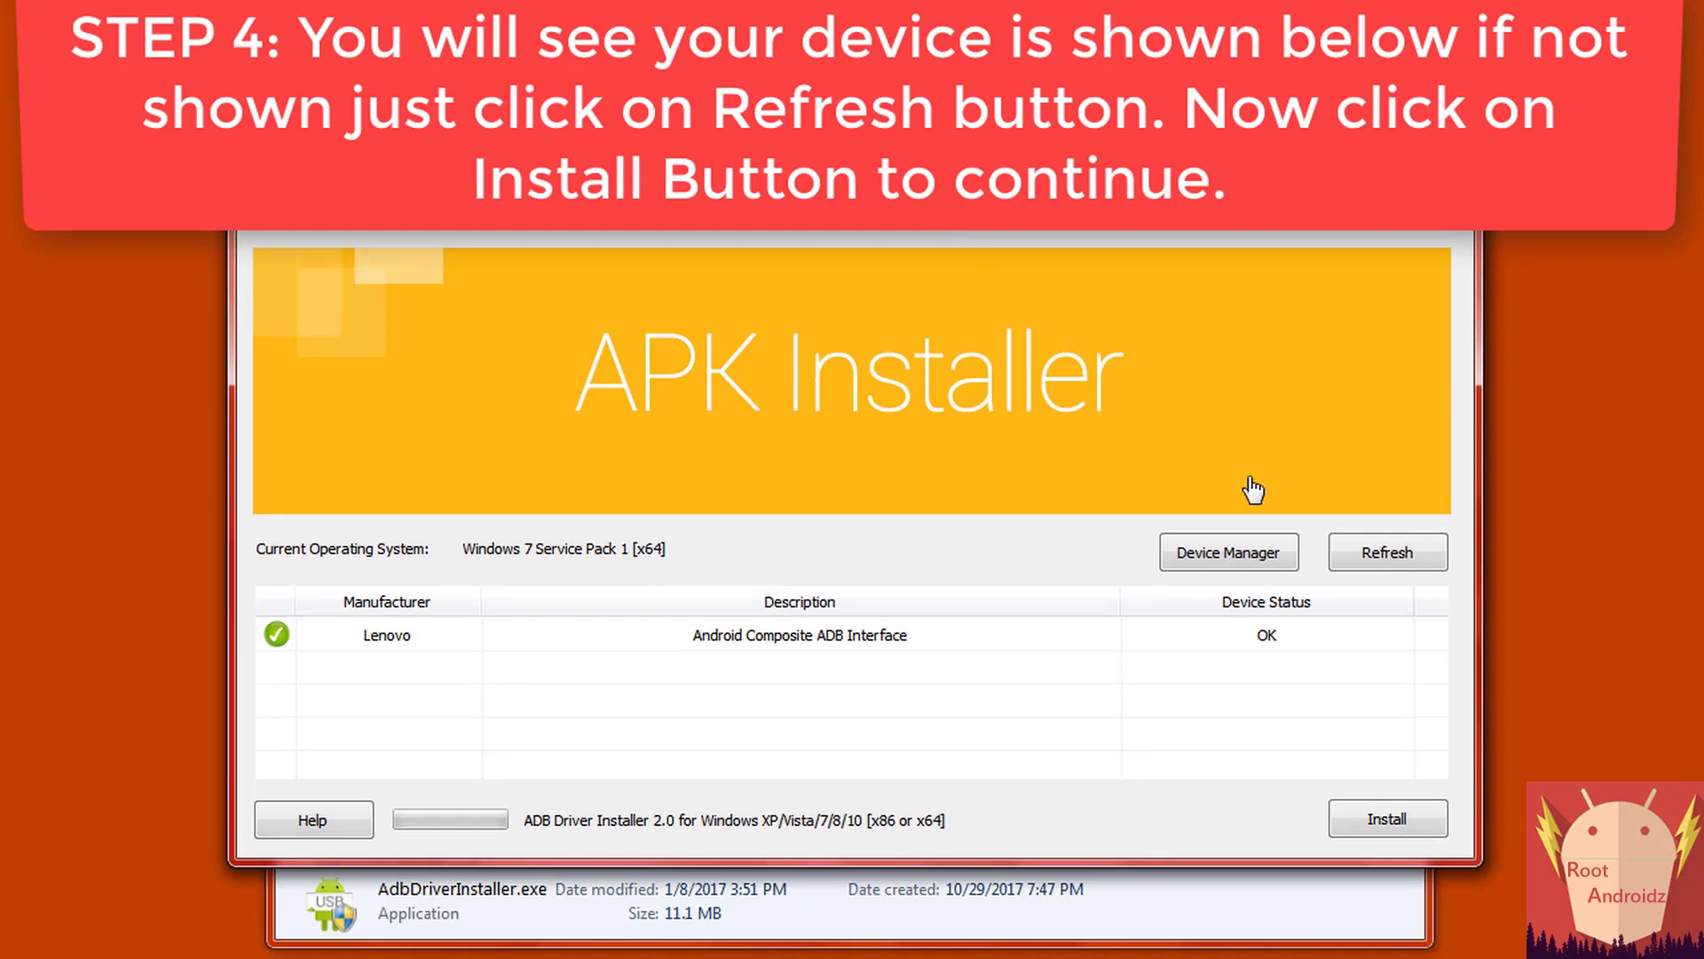
# Step: Refresh the device list, install the ADB driver for the Lenovo device, and close the installer
pyautogui.click(1365, 540)
pyautogui.click(387, 643)
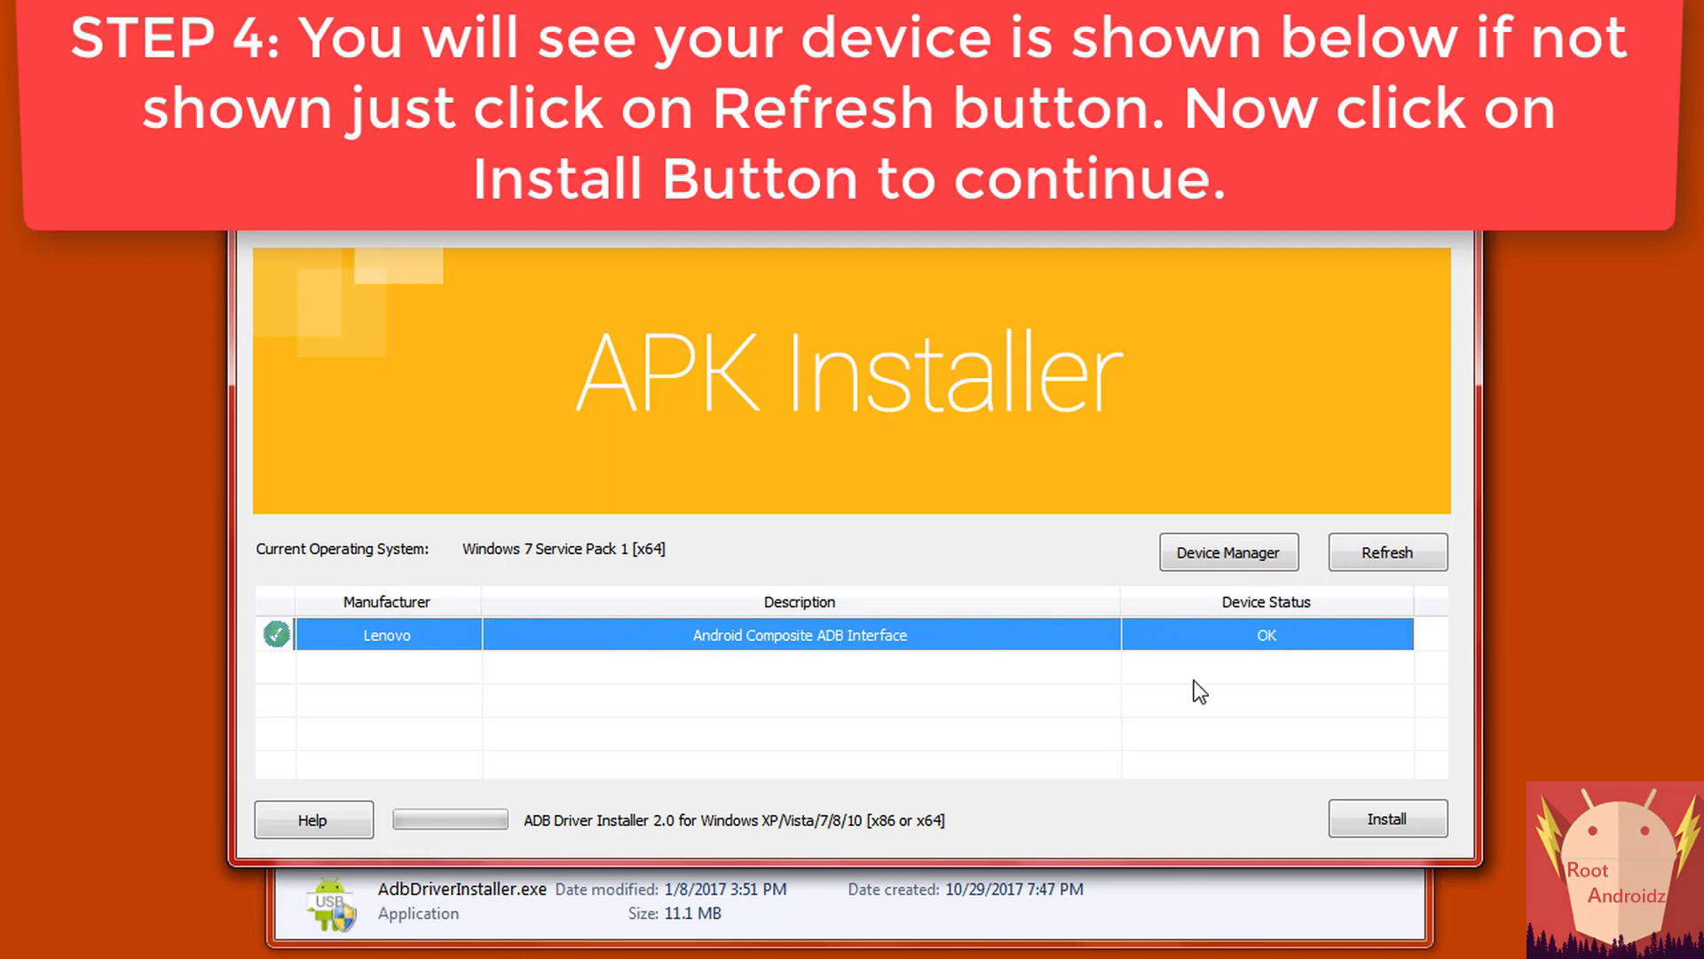
pyautogui.click(1397, 818)
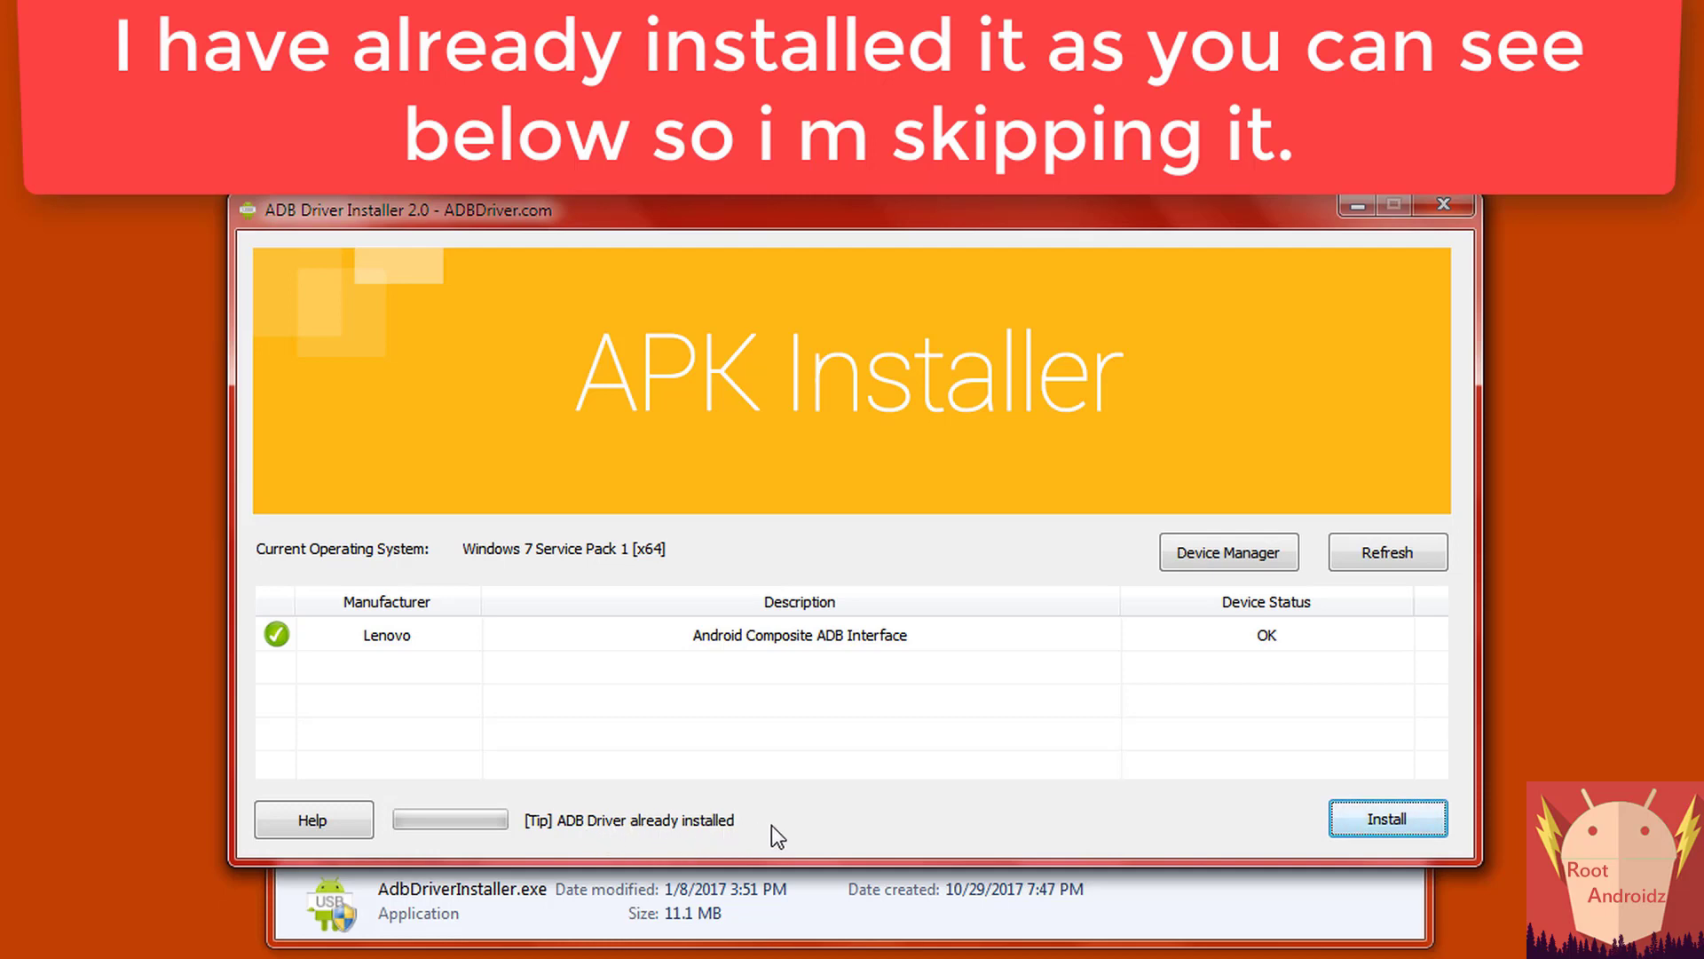
pyautogui.click(1441, 206)
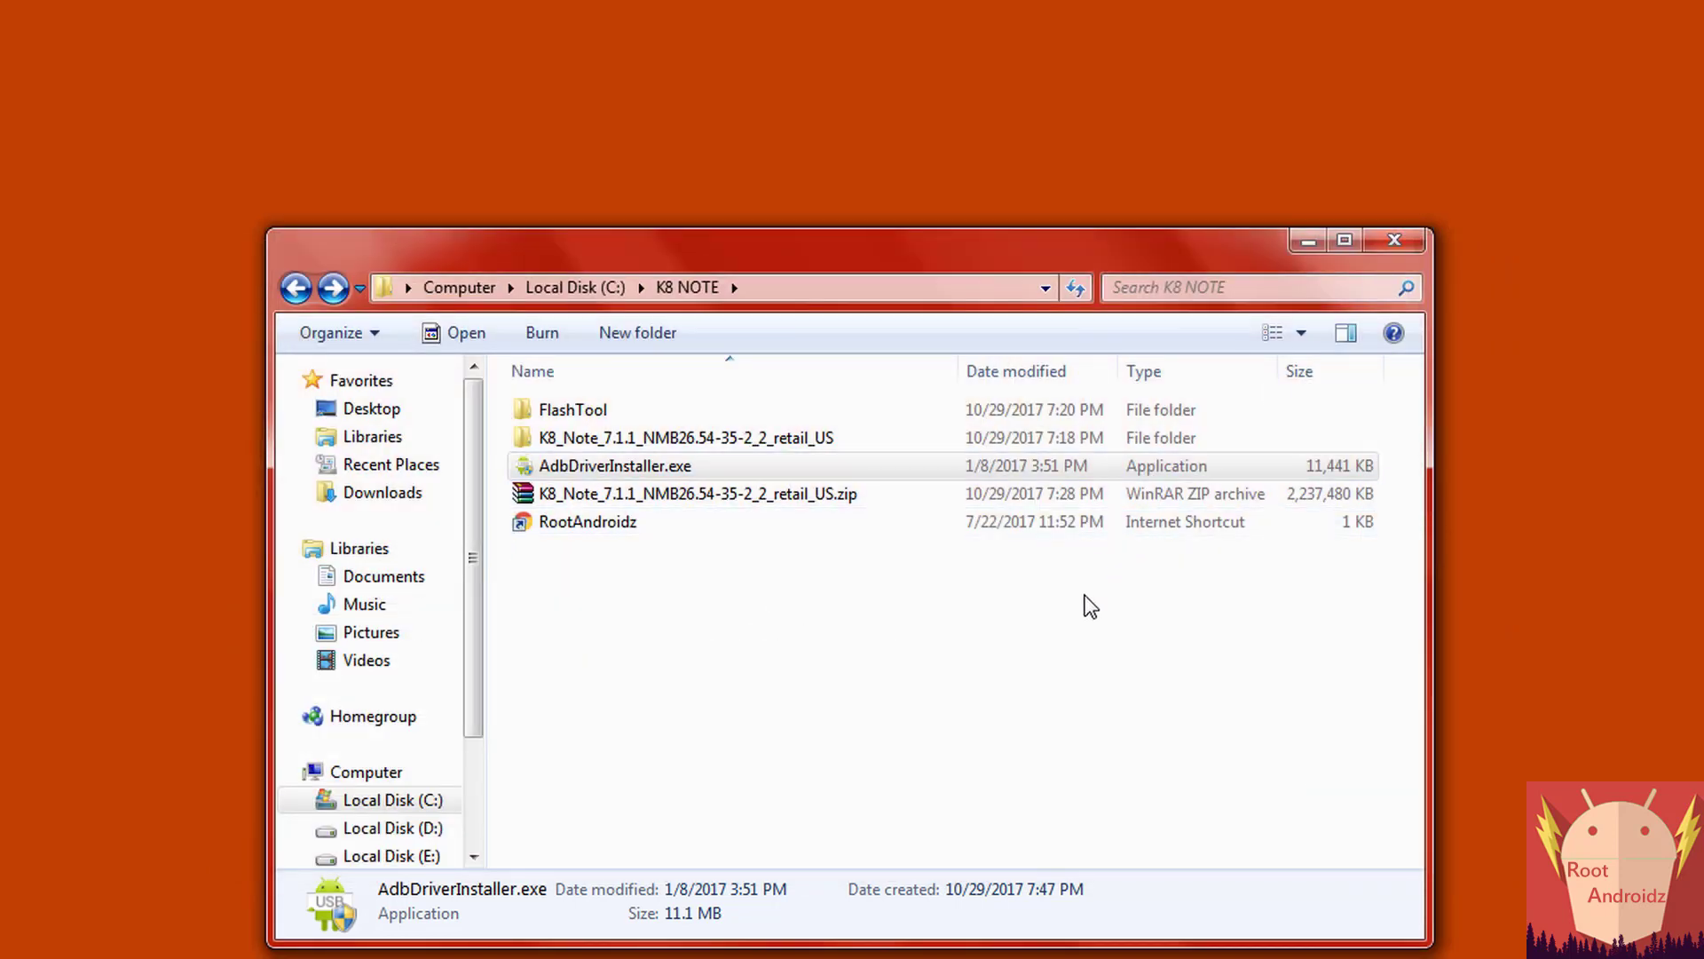
# Step: Run flash_tool.exe from the FlashTool folder as administrator and dismiss the missing scatter file warning
pyautogui.click(1090, 607)
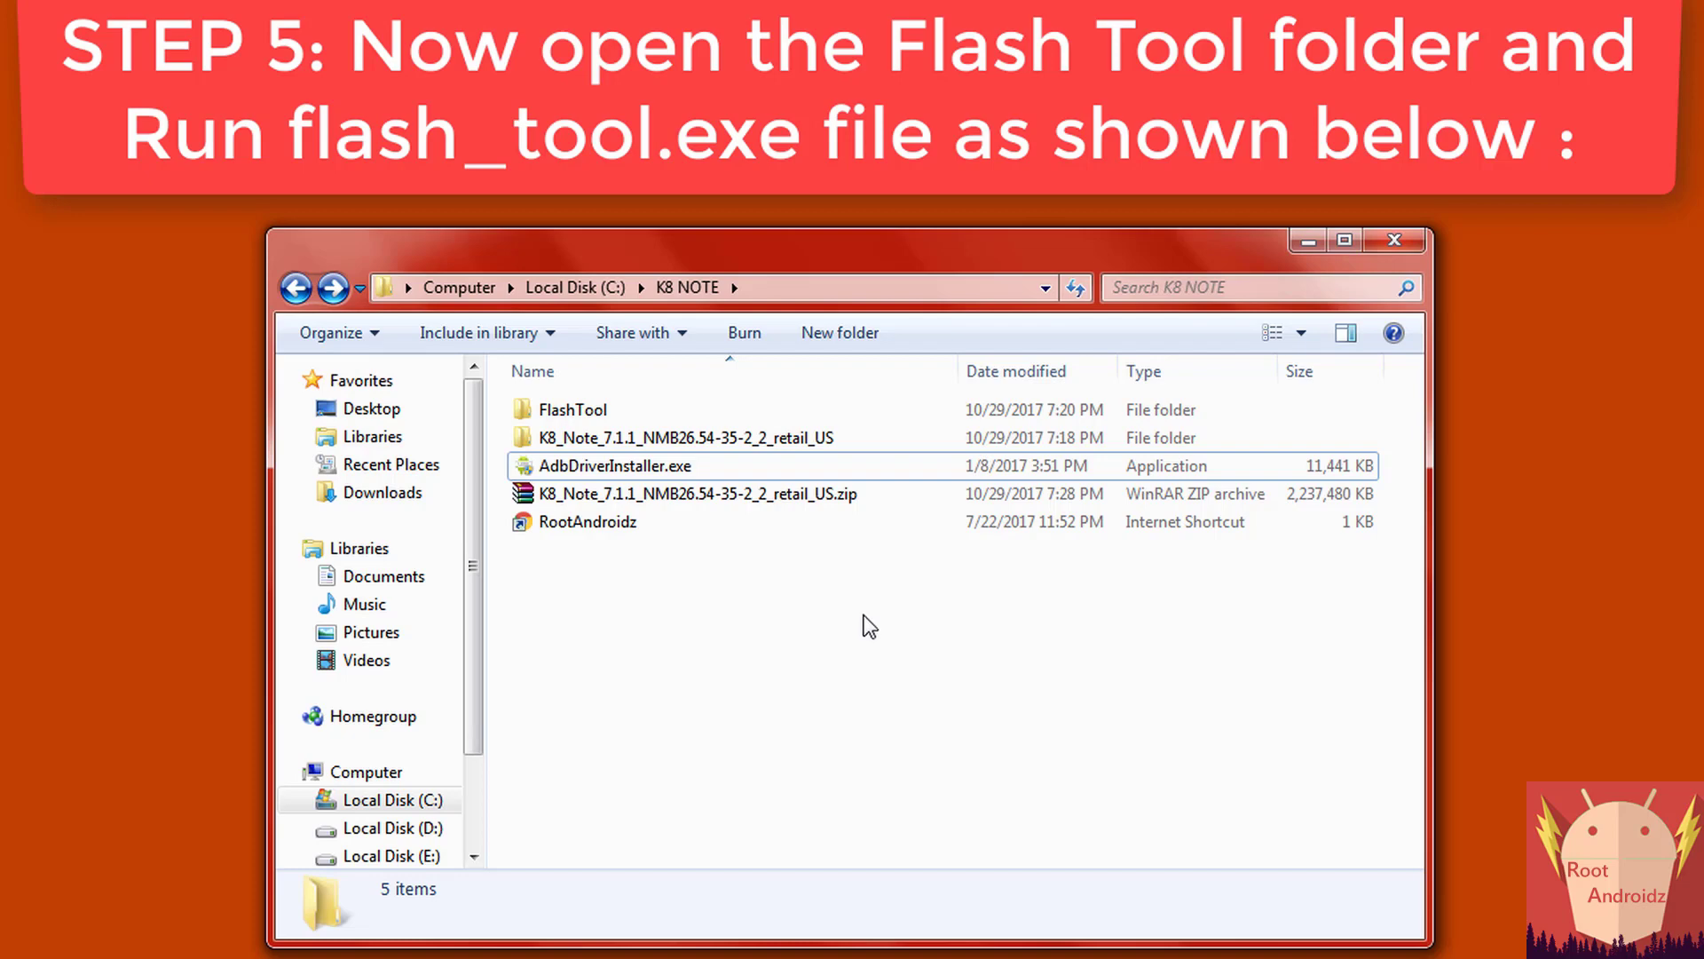
pyautogui.doubleClick(695, 412)
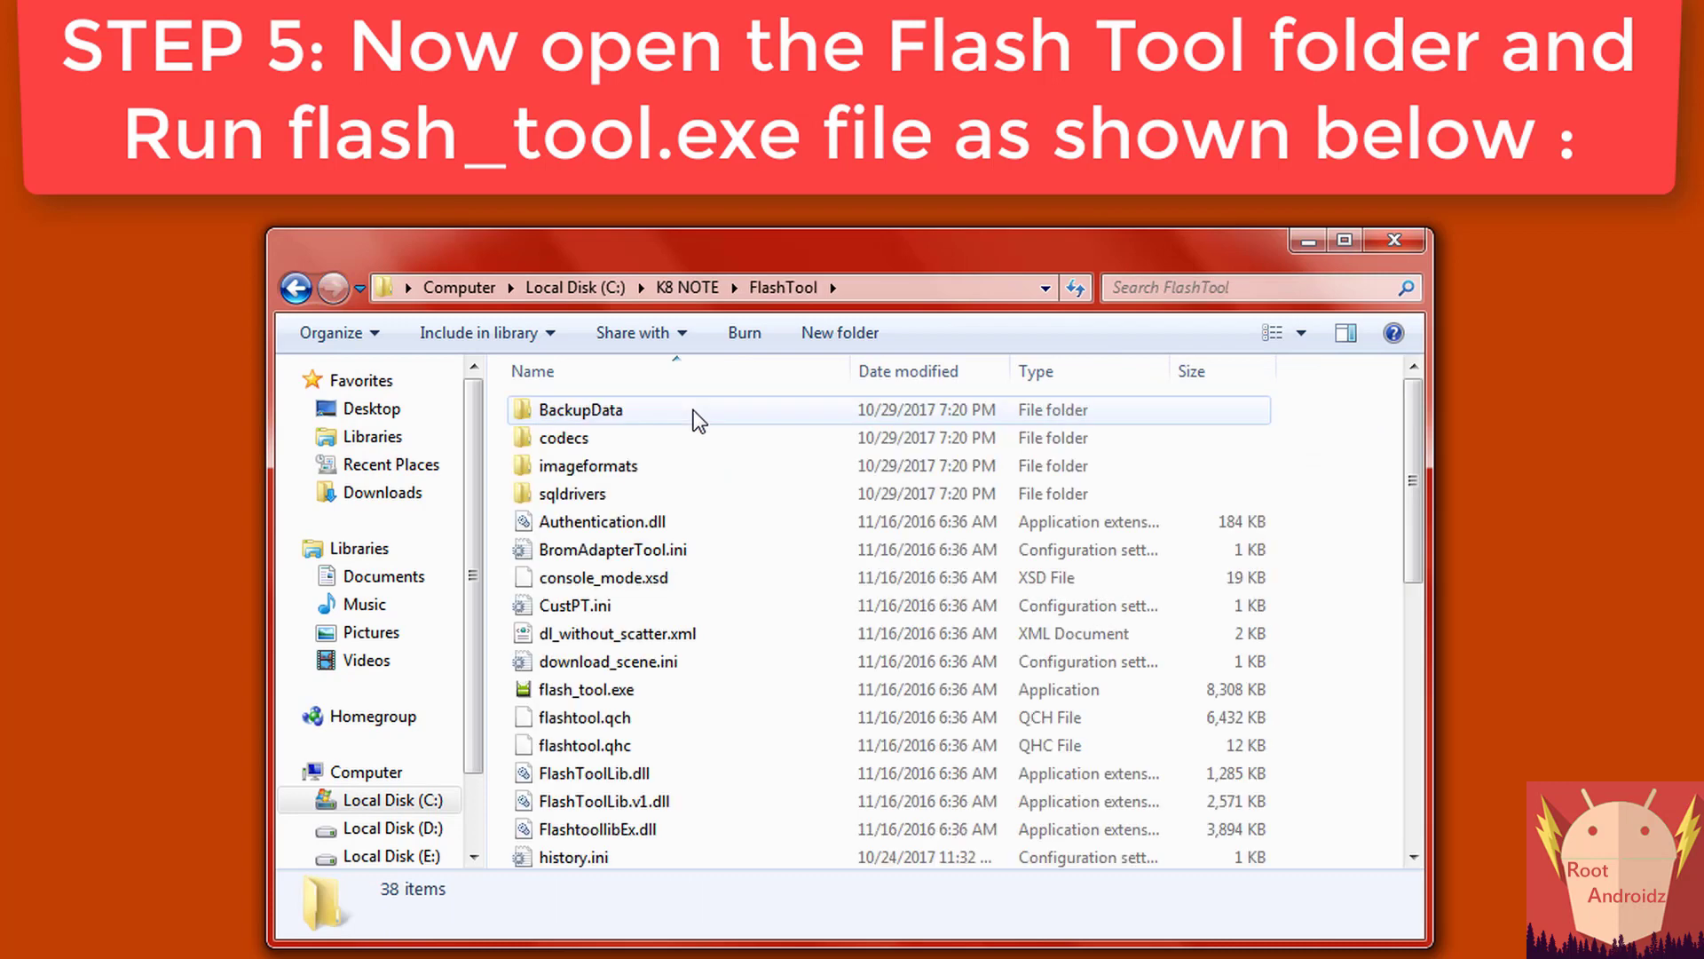
pyautogui.moveTo(1410, 438); pyautogui.dragTo(1413, 561)
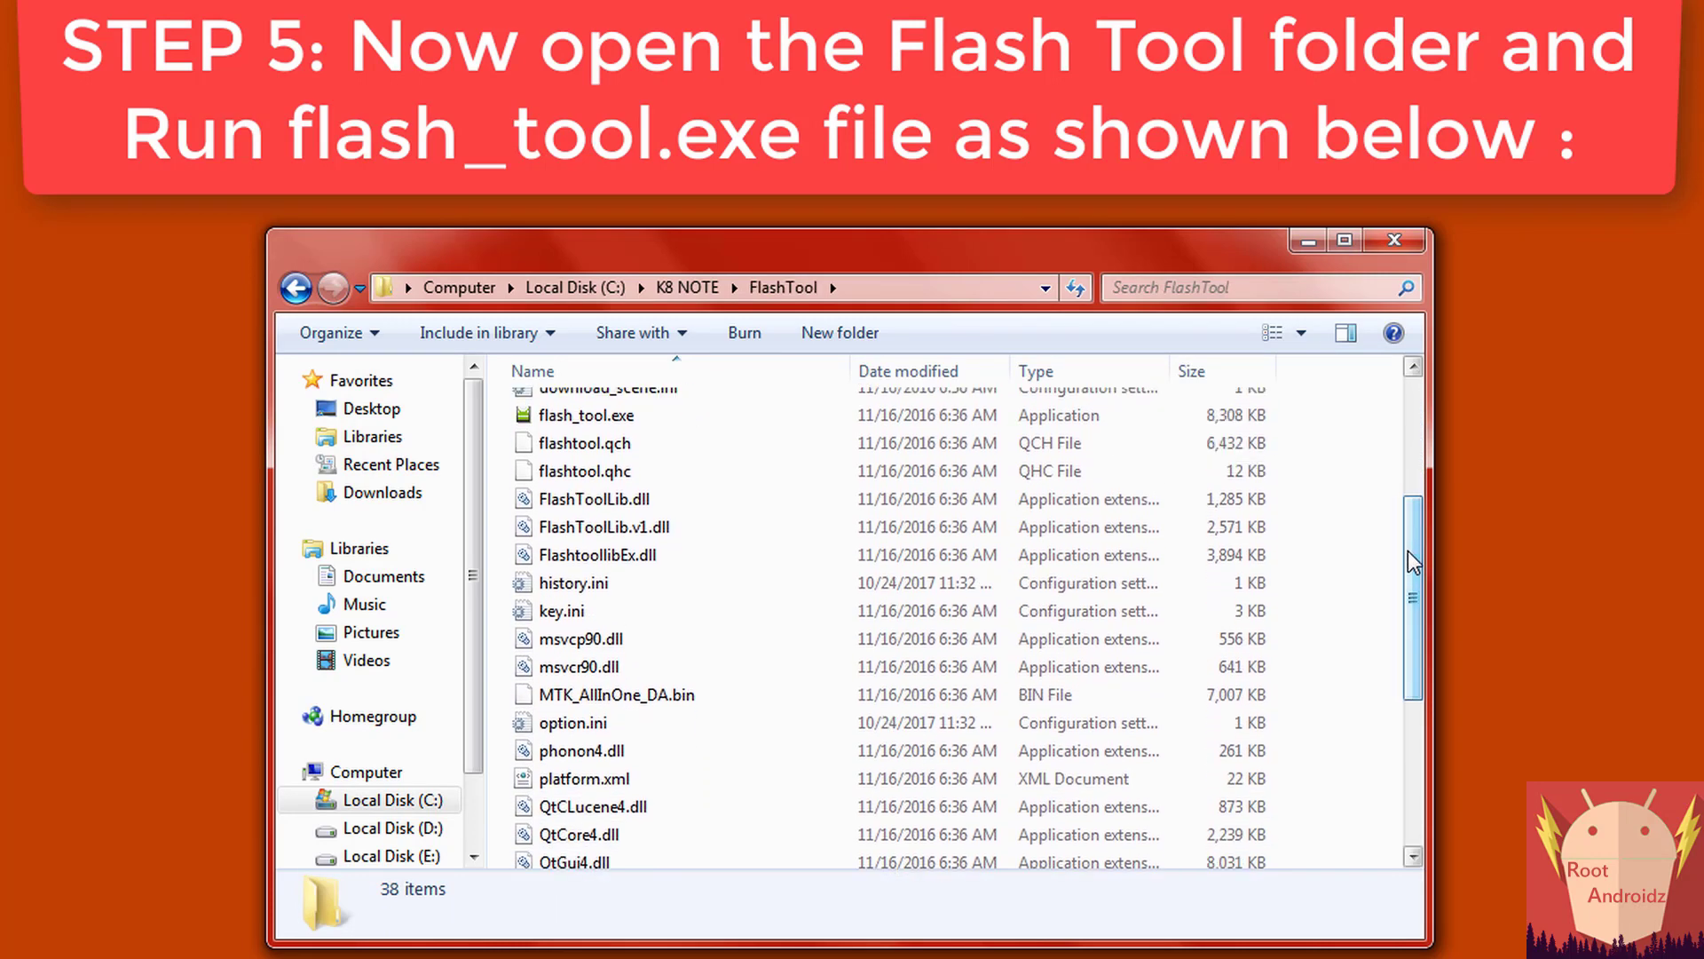
pyautogui.click(680, 421)
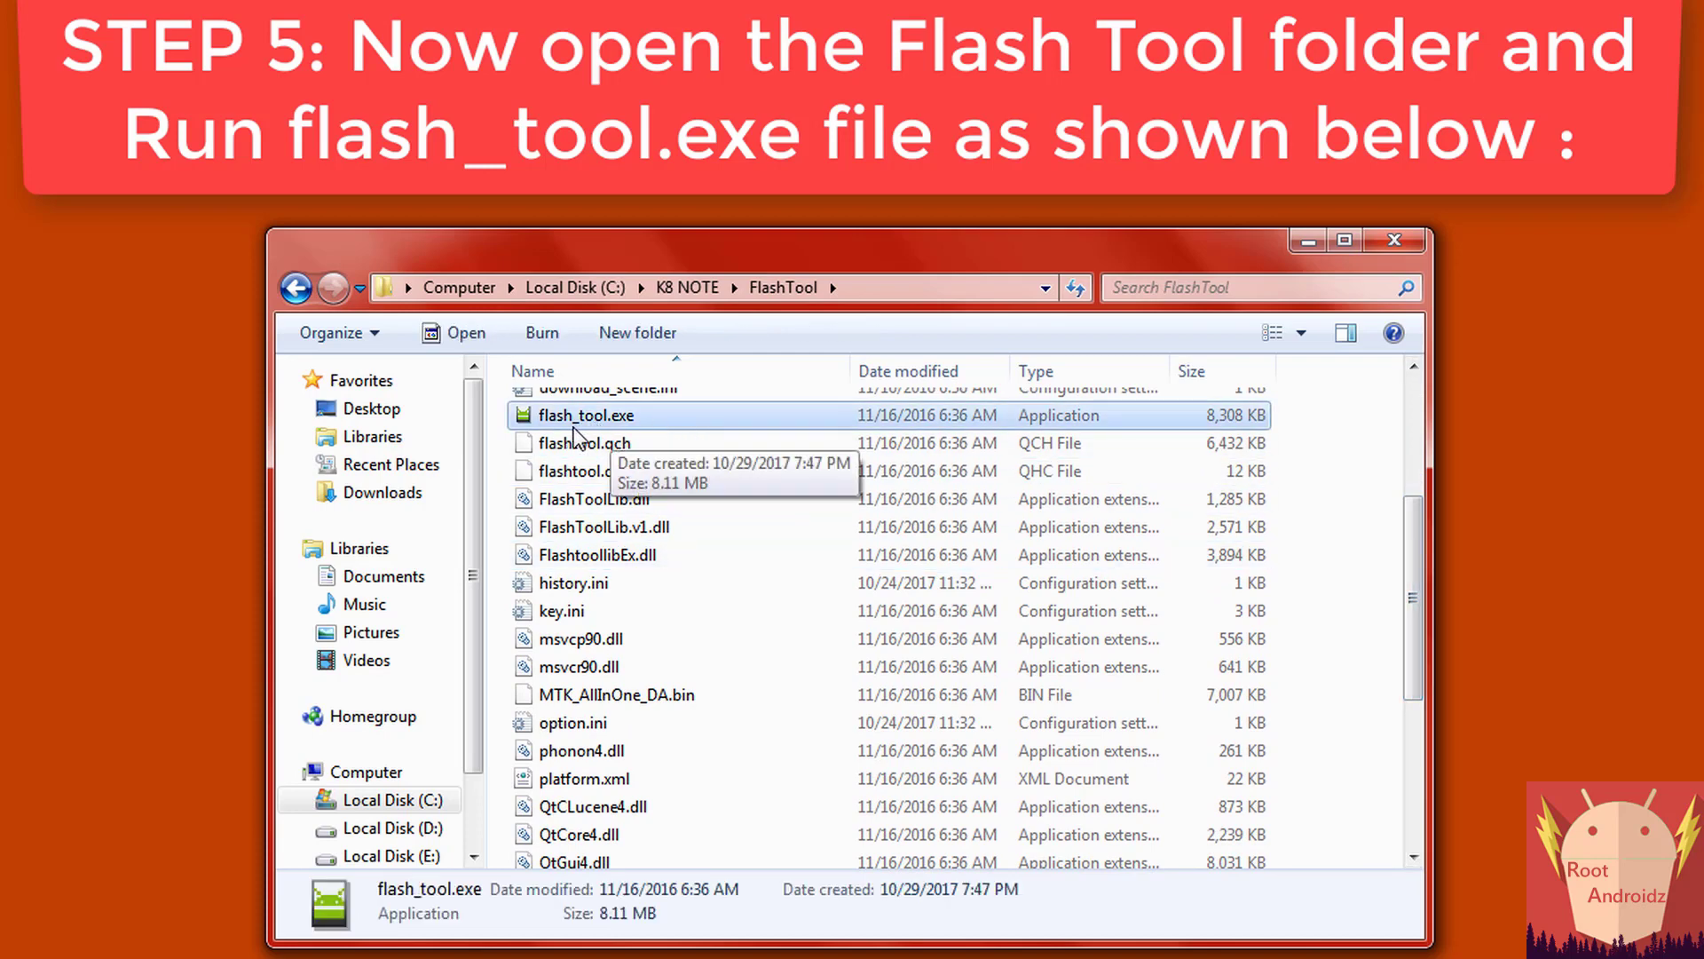
pyautogui.rightClick(684, 419)
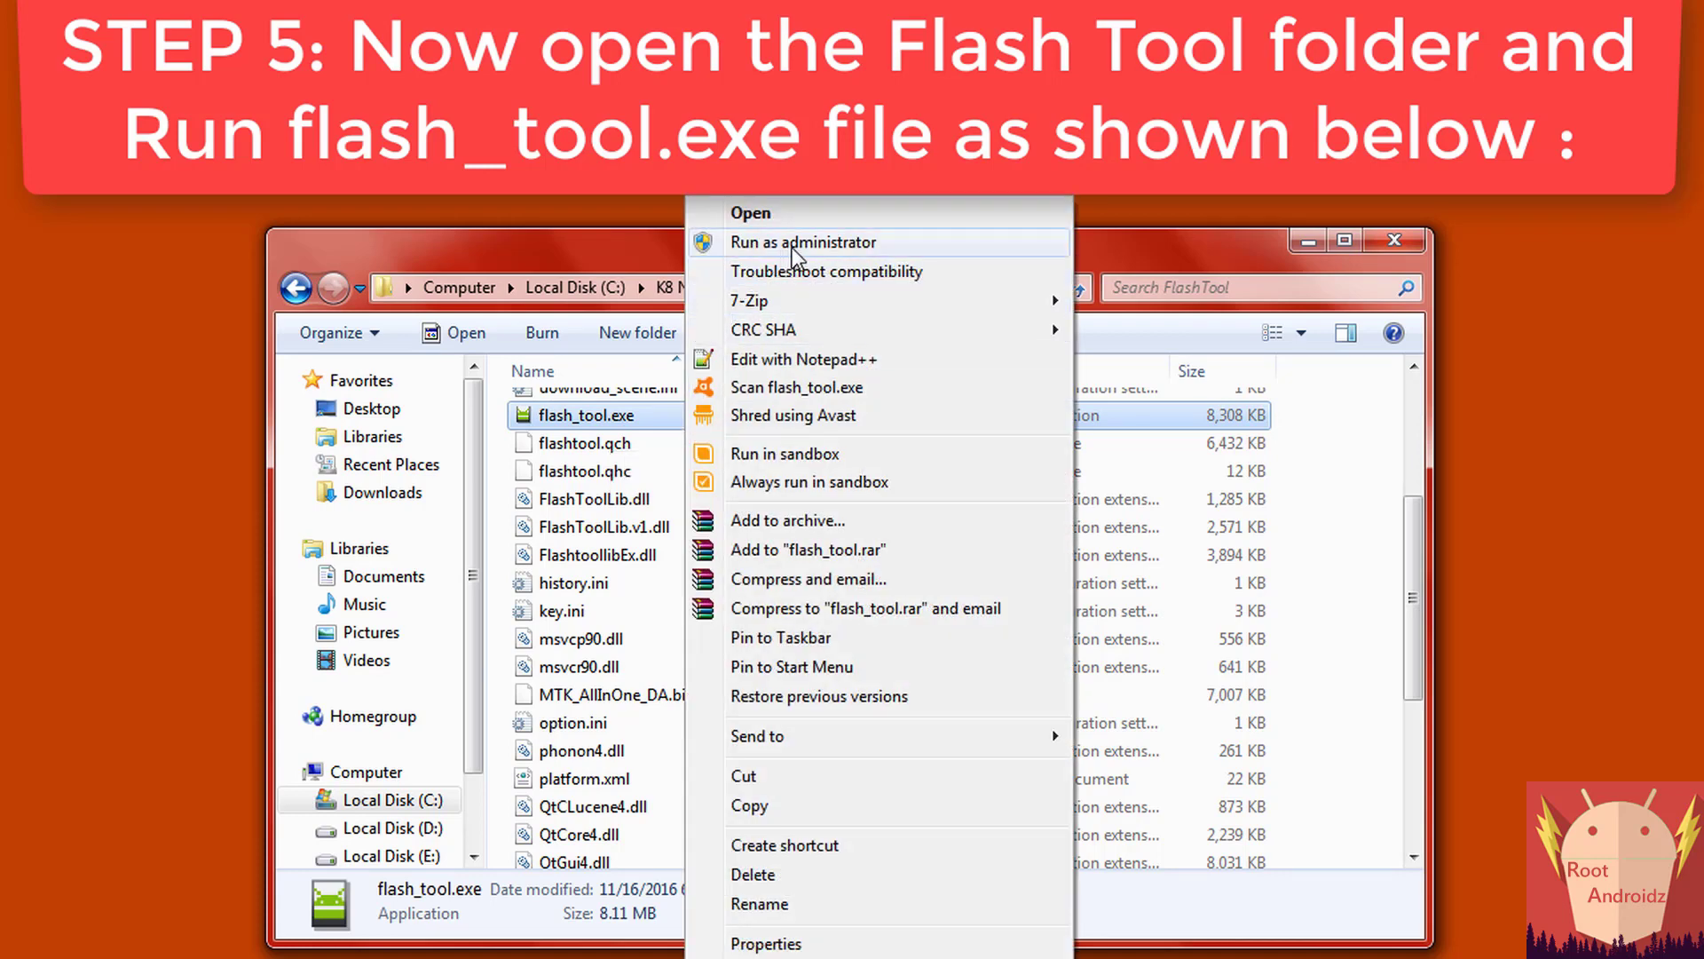
pyautogui.click(946, 243)
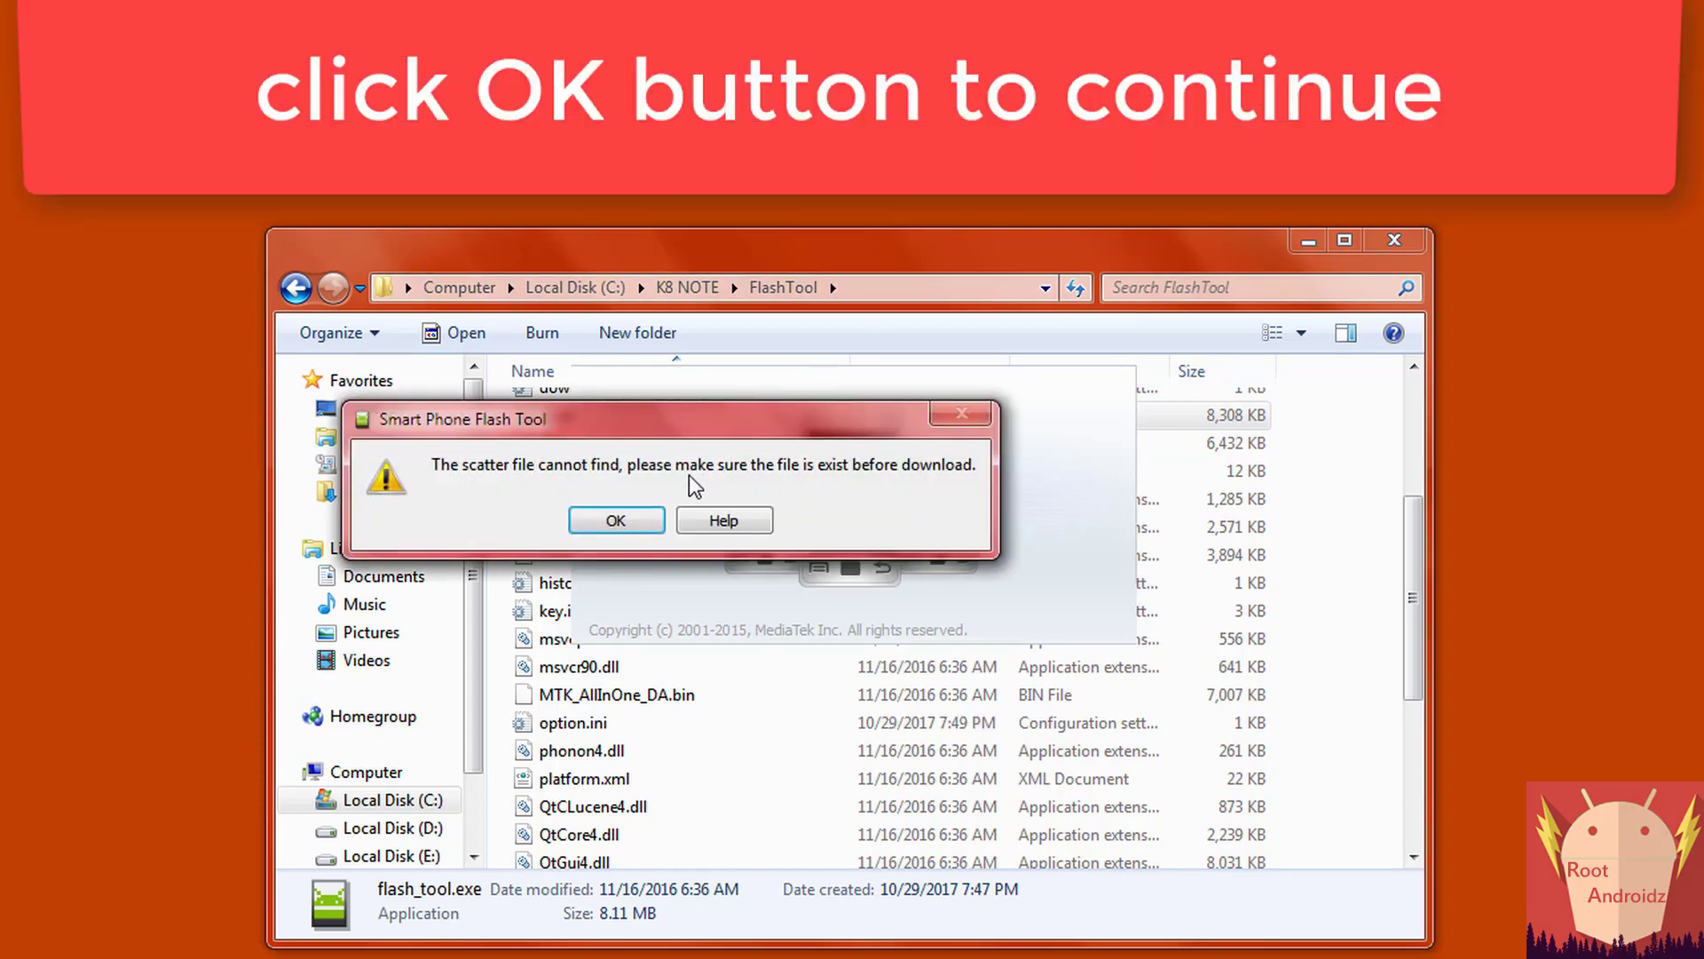
pyautogui.click(641, 520)
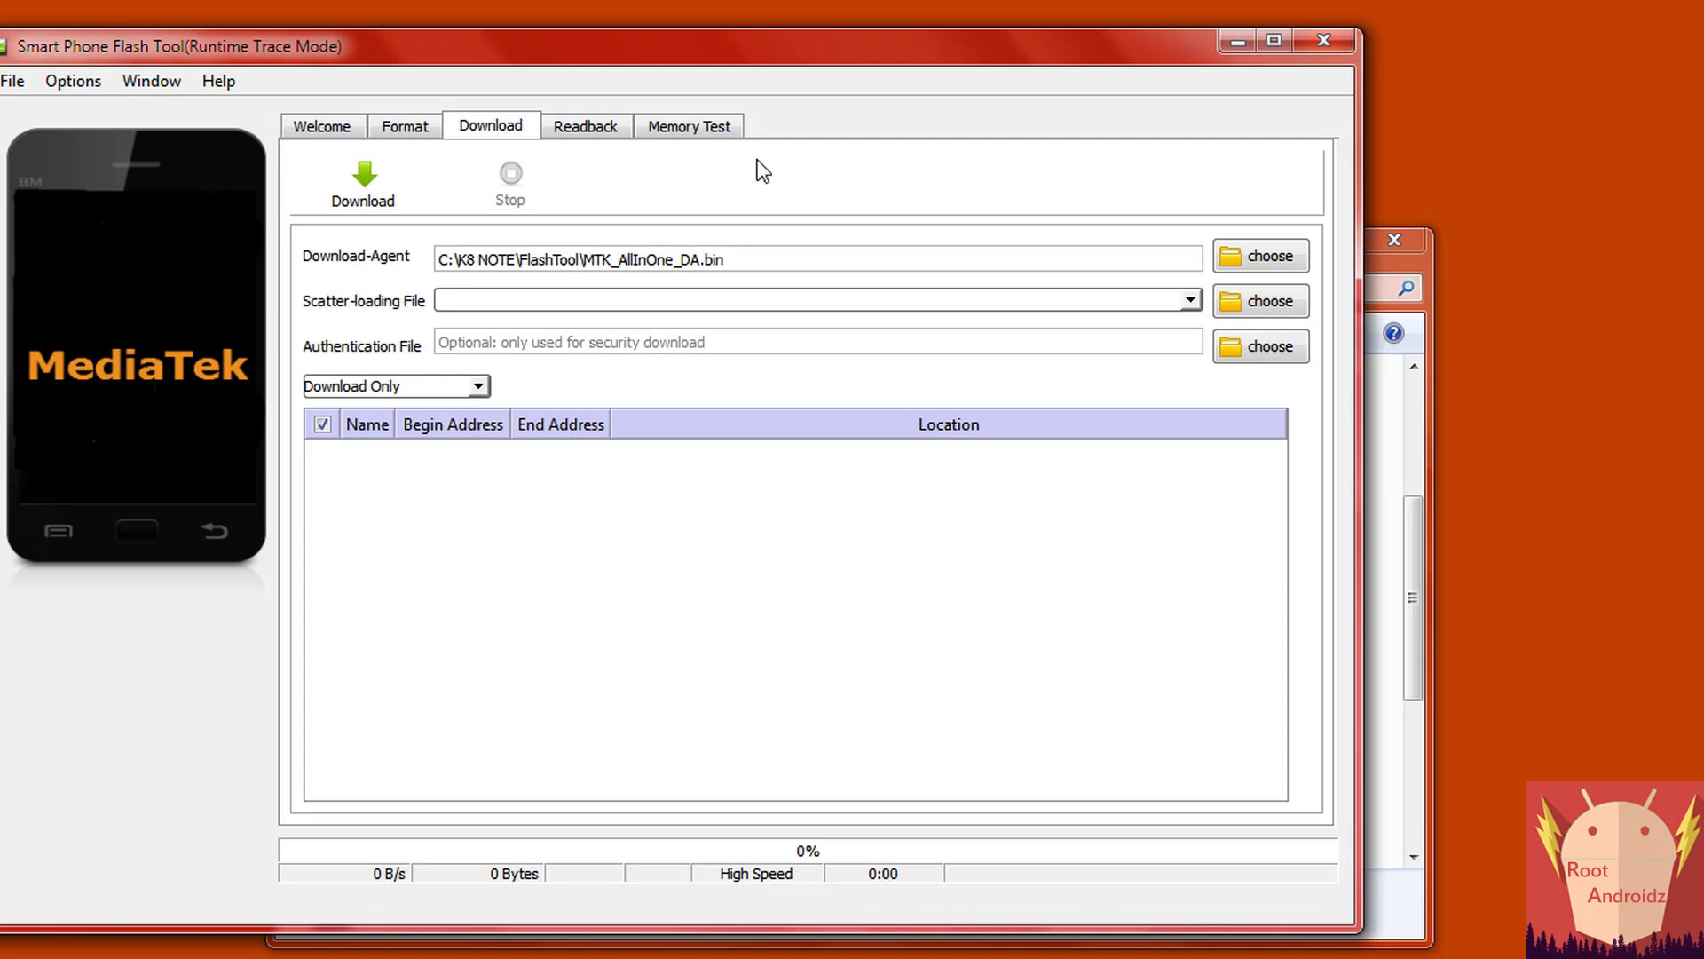
# Step: Load MT6797_Android_scatter.txt from the K8_Note_7.1.1_NMB26.54-35-2_2_retail_US folder as the scatter-loading file
pyautogui.moveTo(811, 49); pyautogui.dragTo(994, 67)
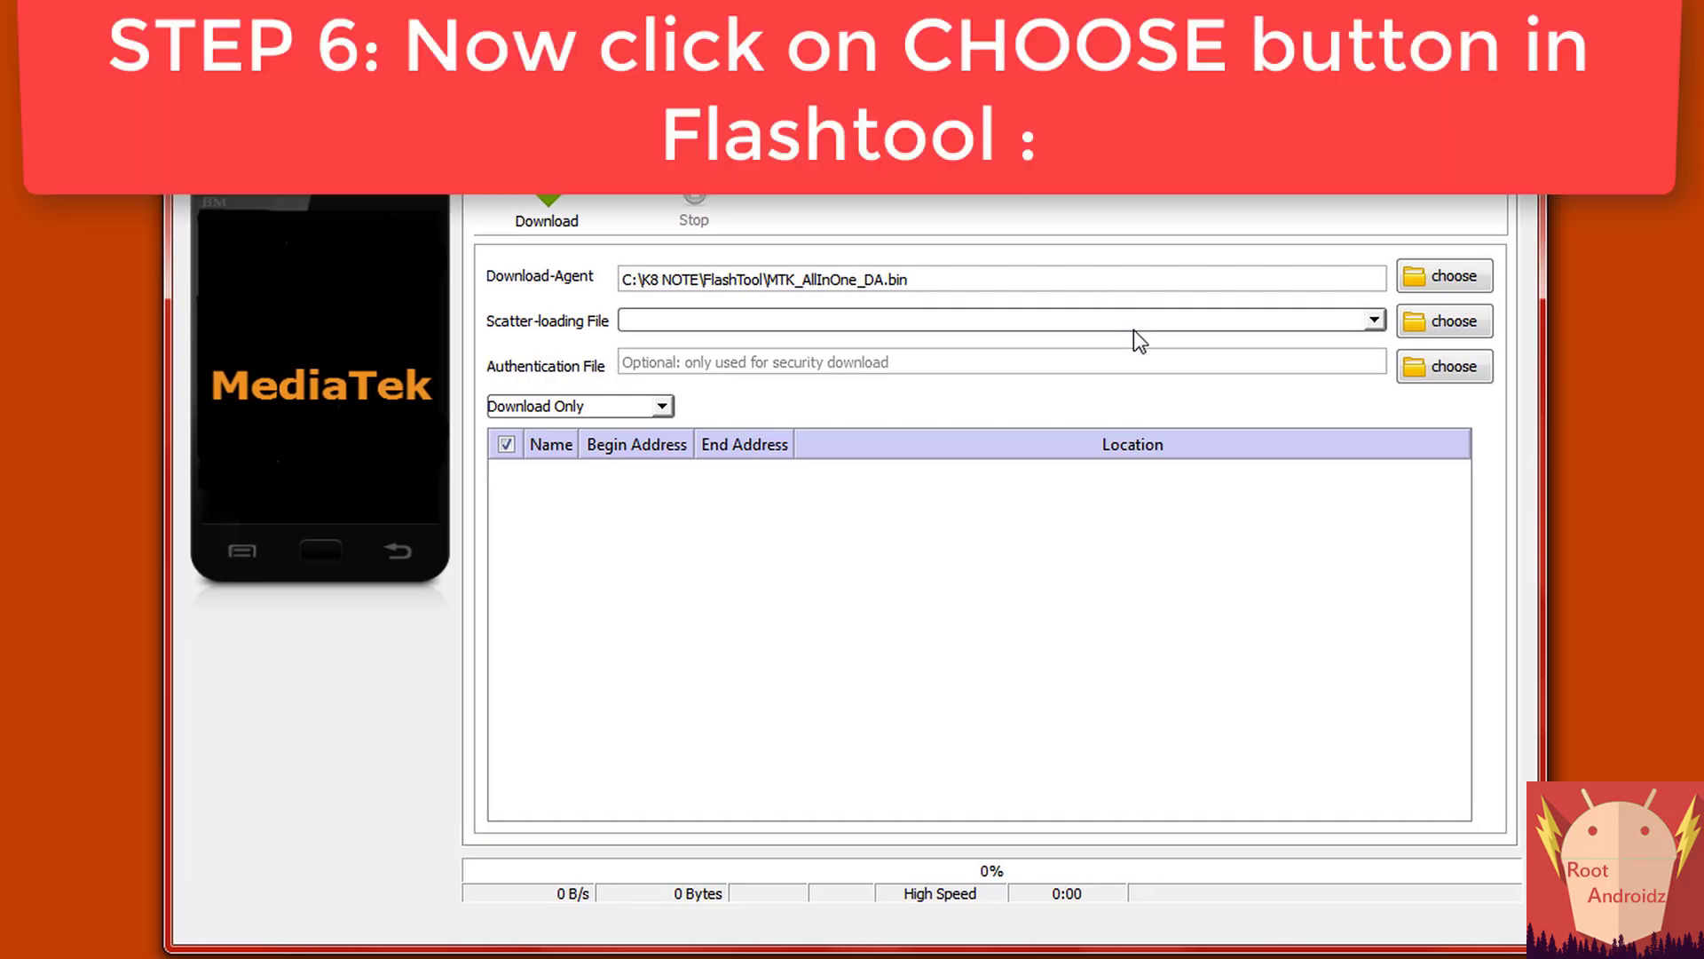
pyautogui.click(1469, 323)
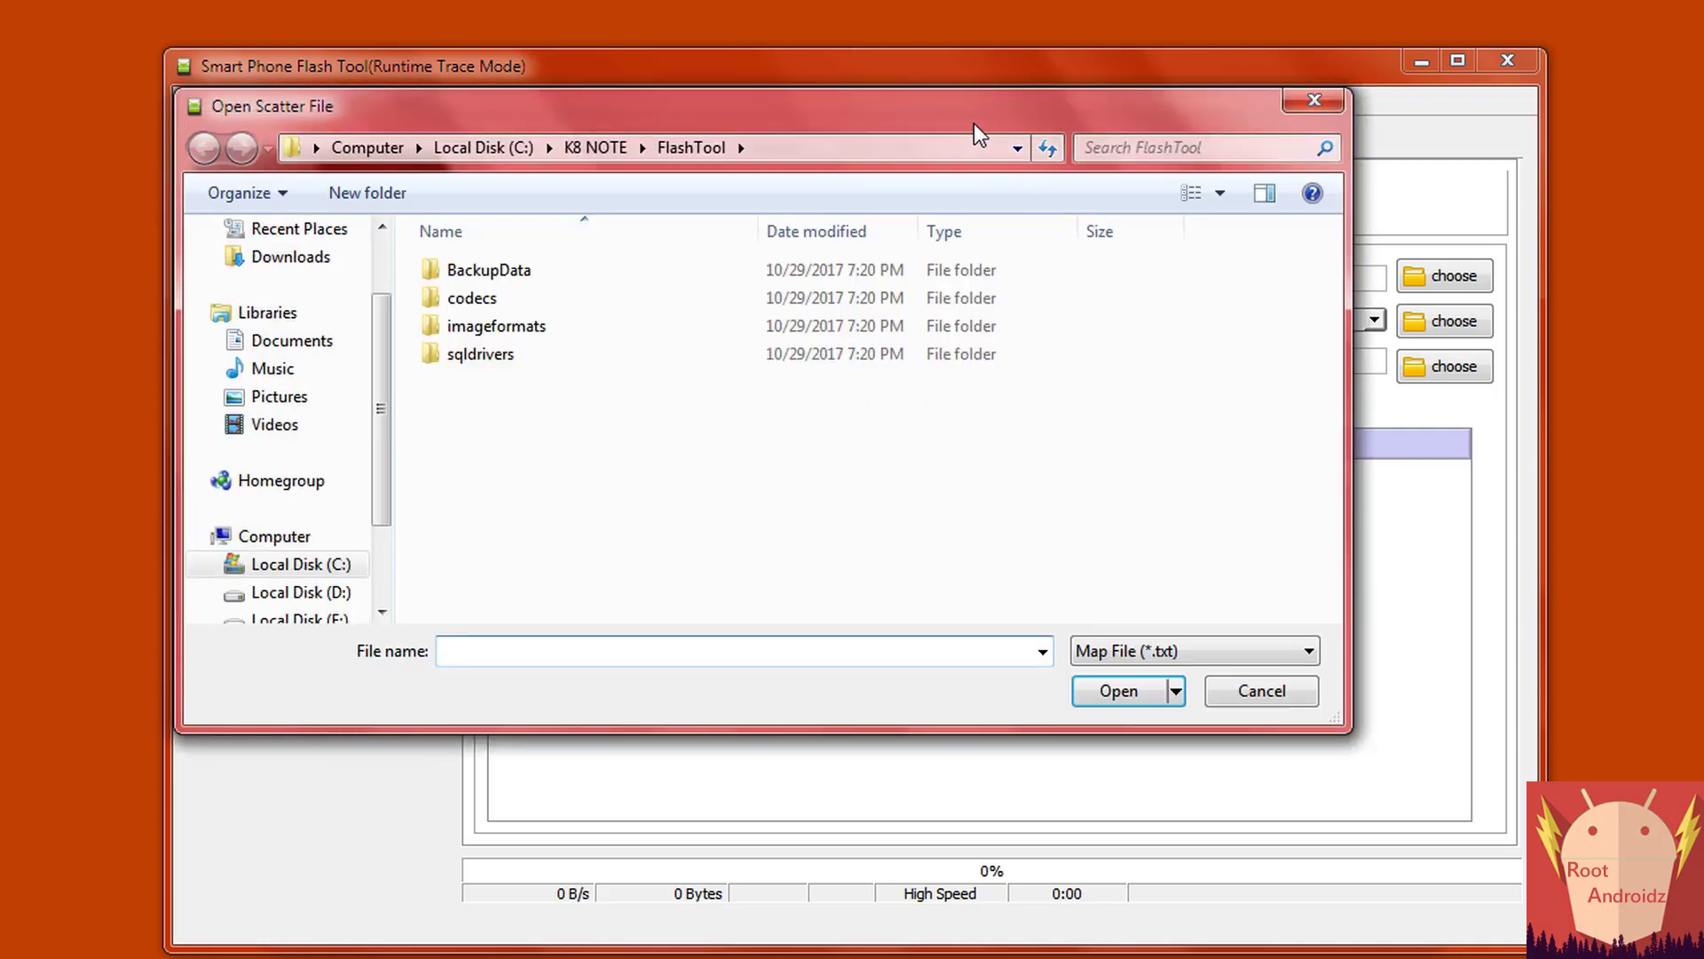
pyautogui.moveTo(971, 117); pyautogui.dragTo(1068, 254)
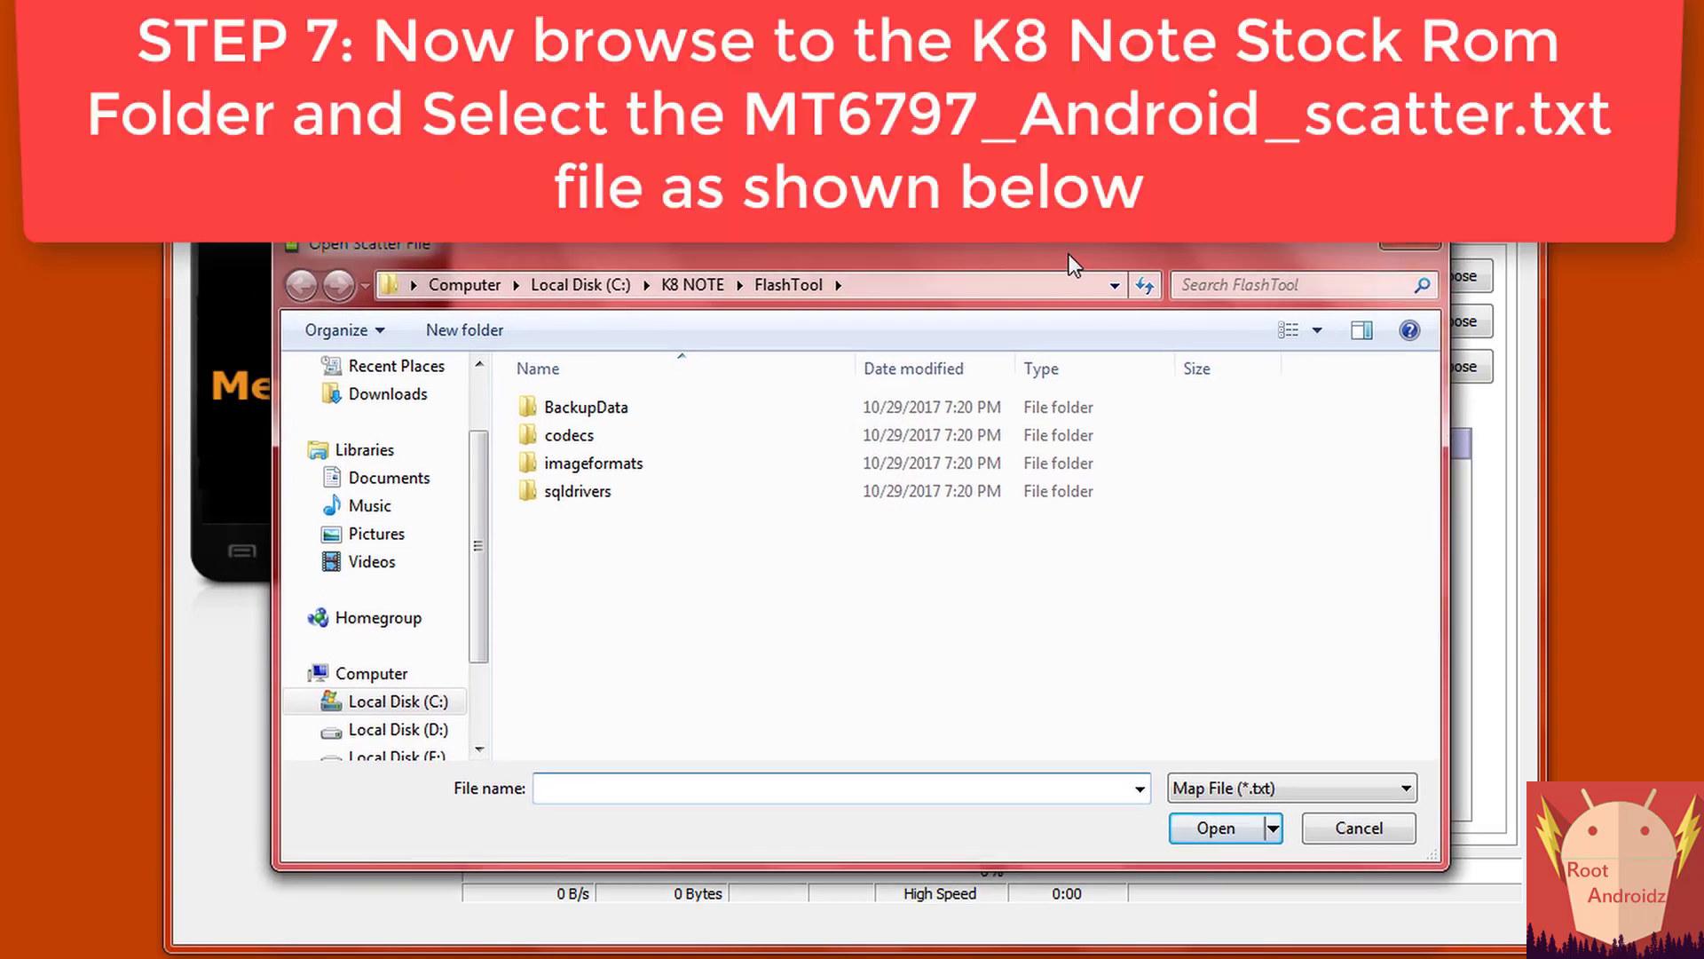
pyautogui.click(715, 281)
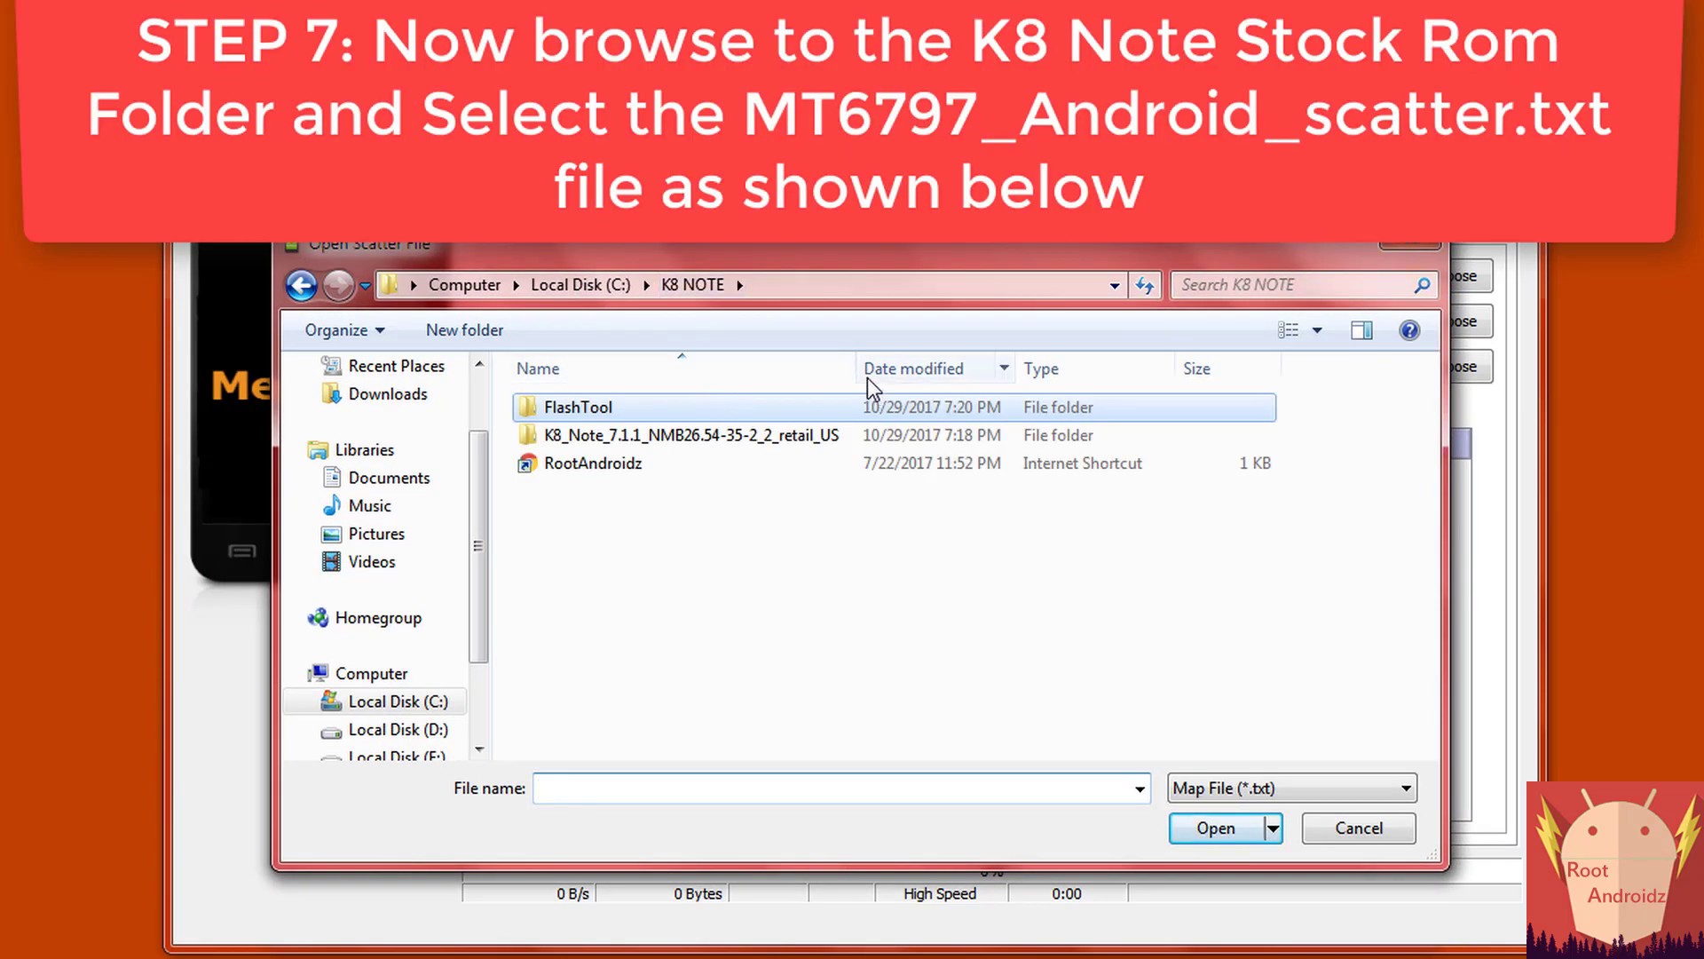
pyautogui.moveTo(856, 368); pyautogui.dragTo(917, 368)
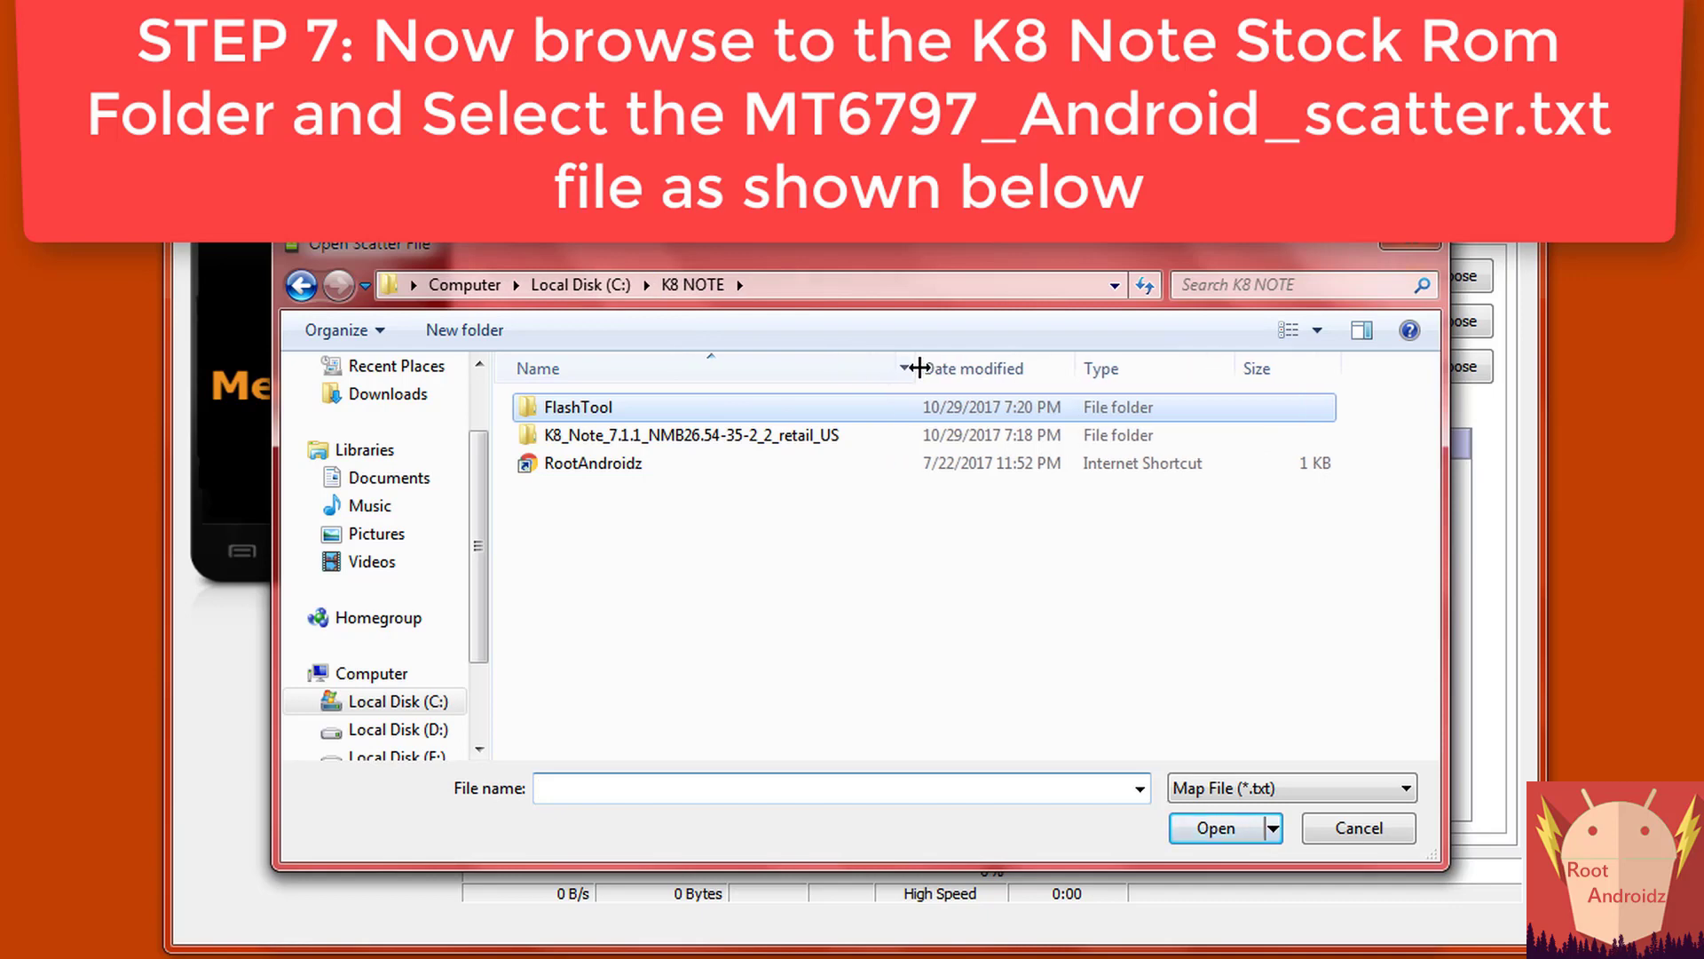
pyautogui.click(792, 440)
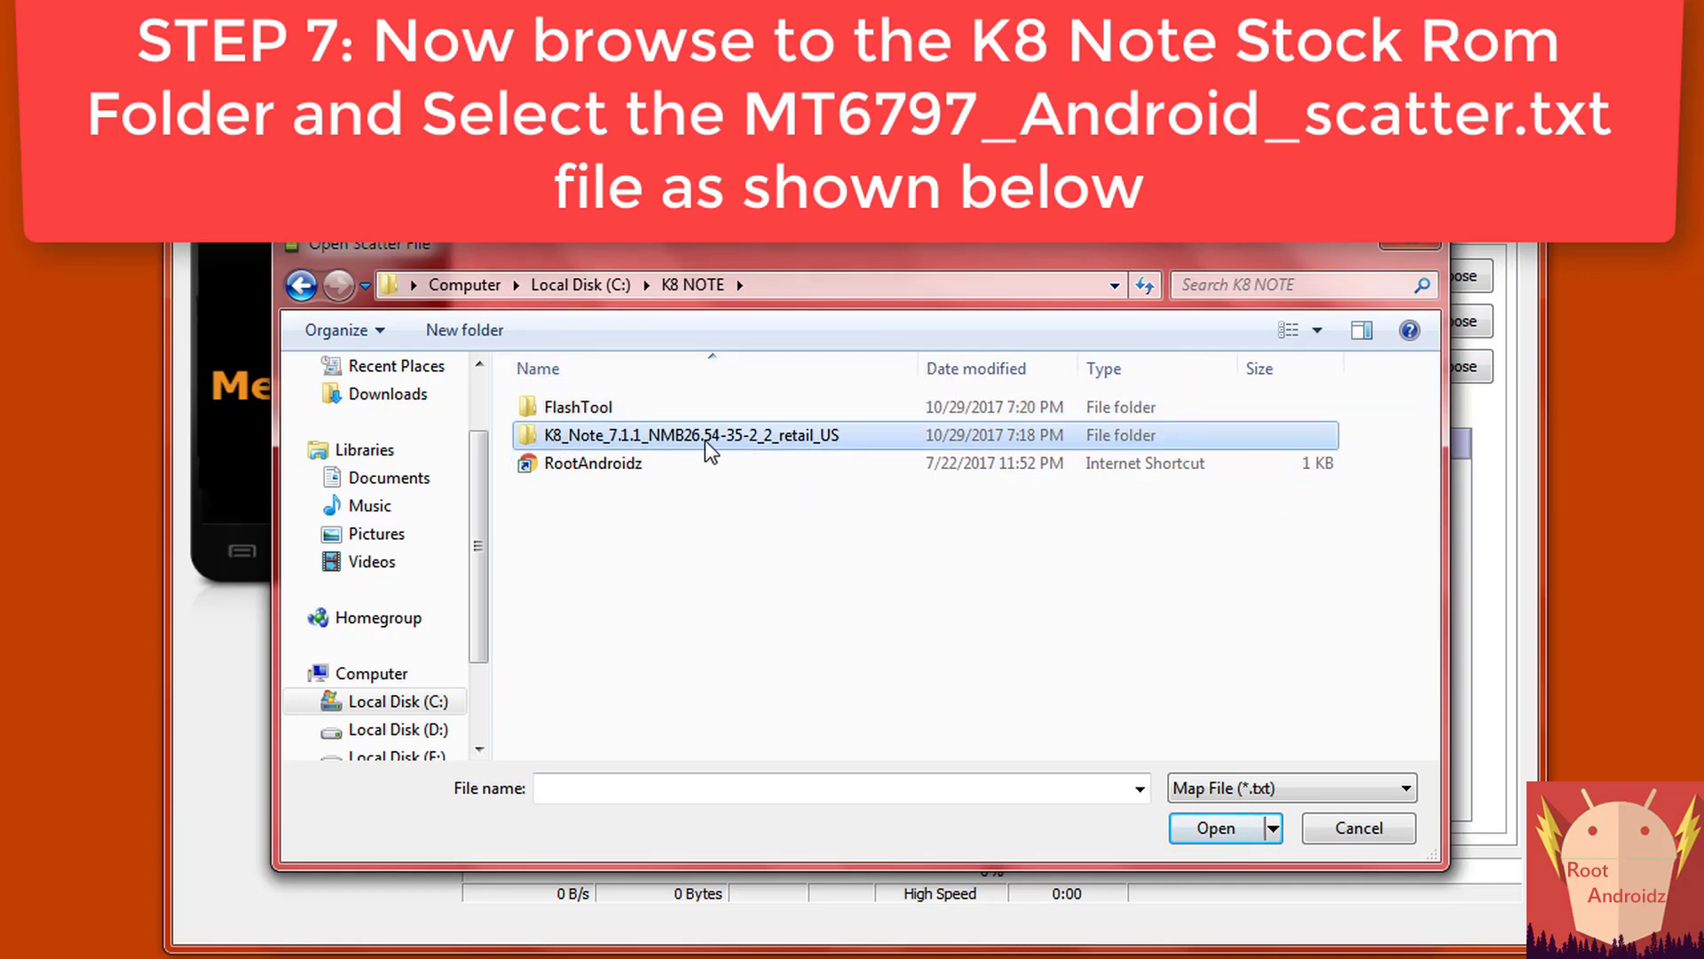
pyautogui.doubleClick(850, 439)
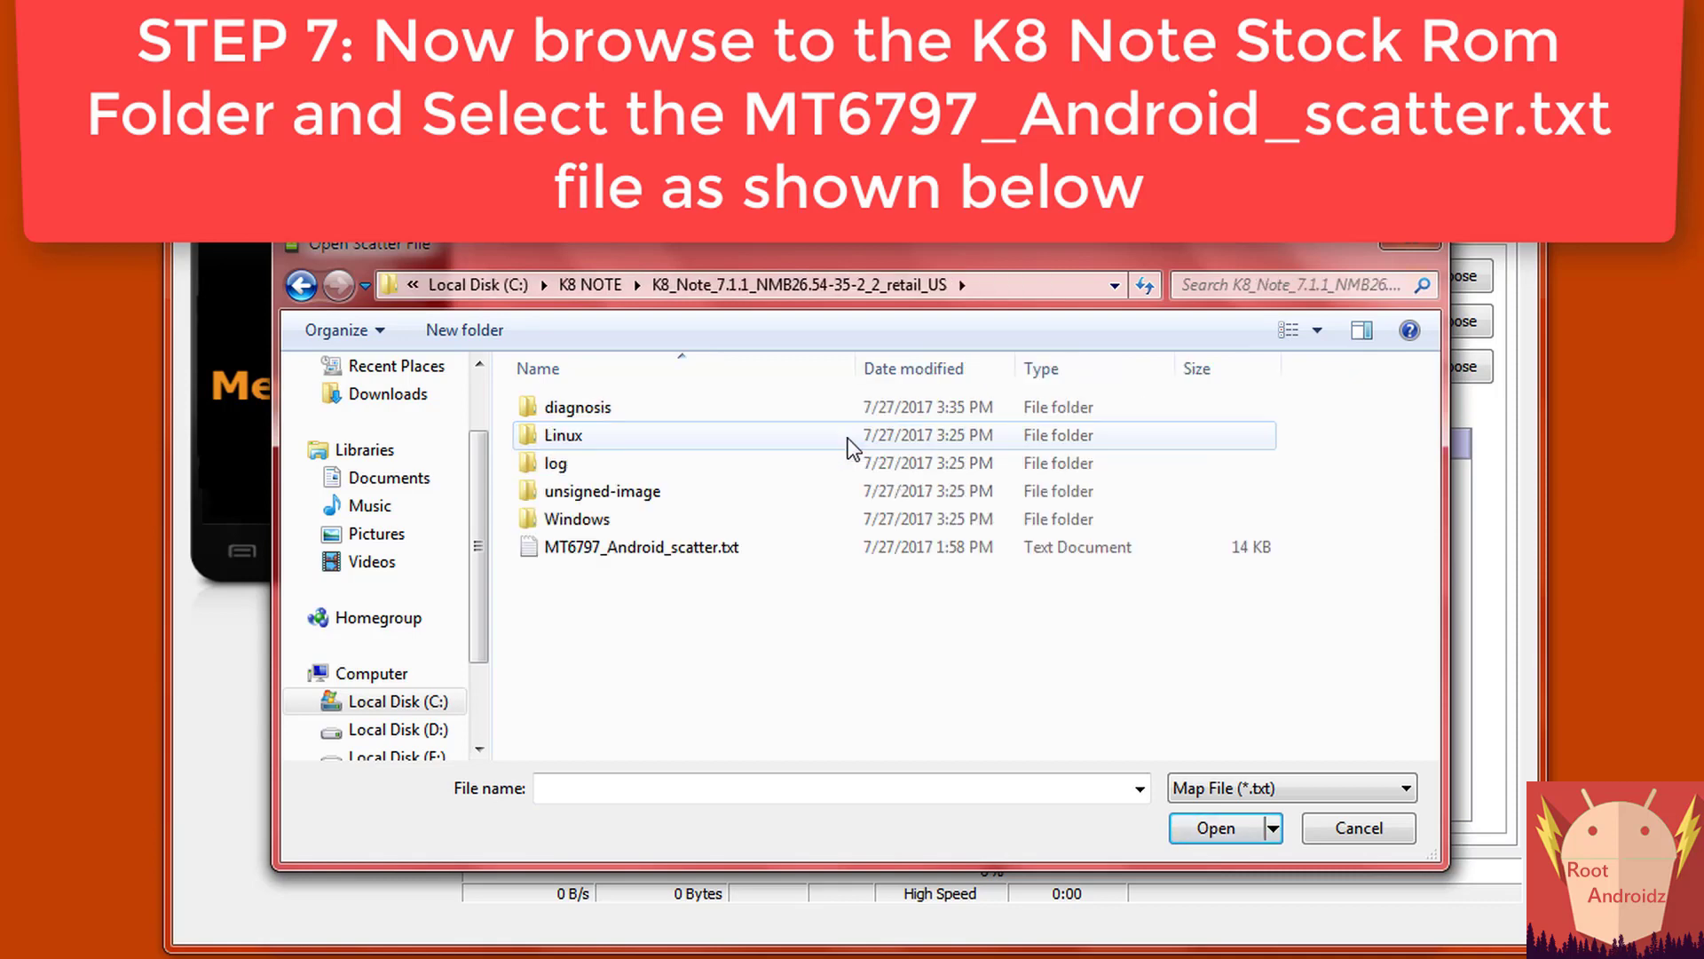
pyautogui.click(774, 553)
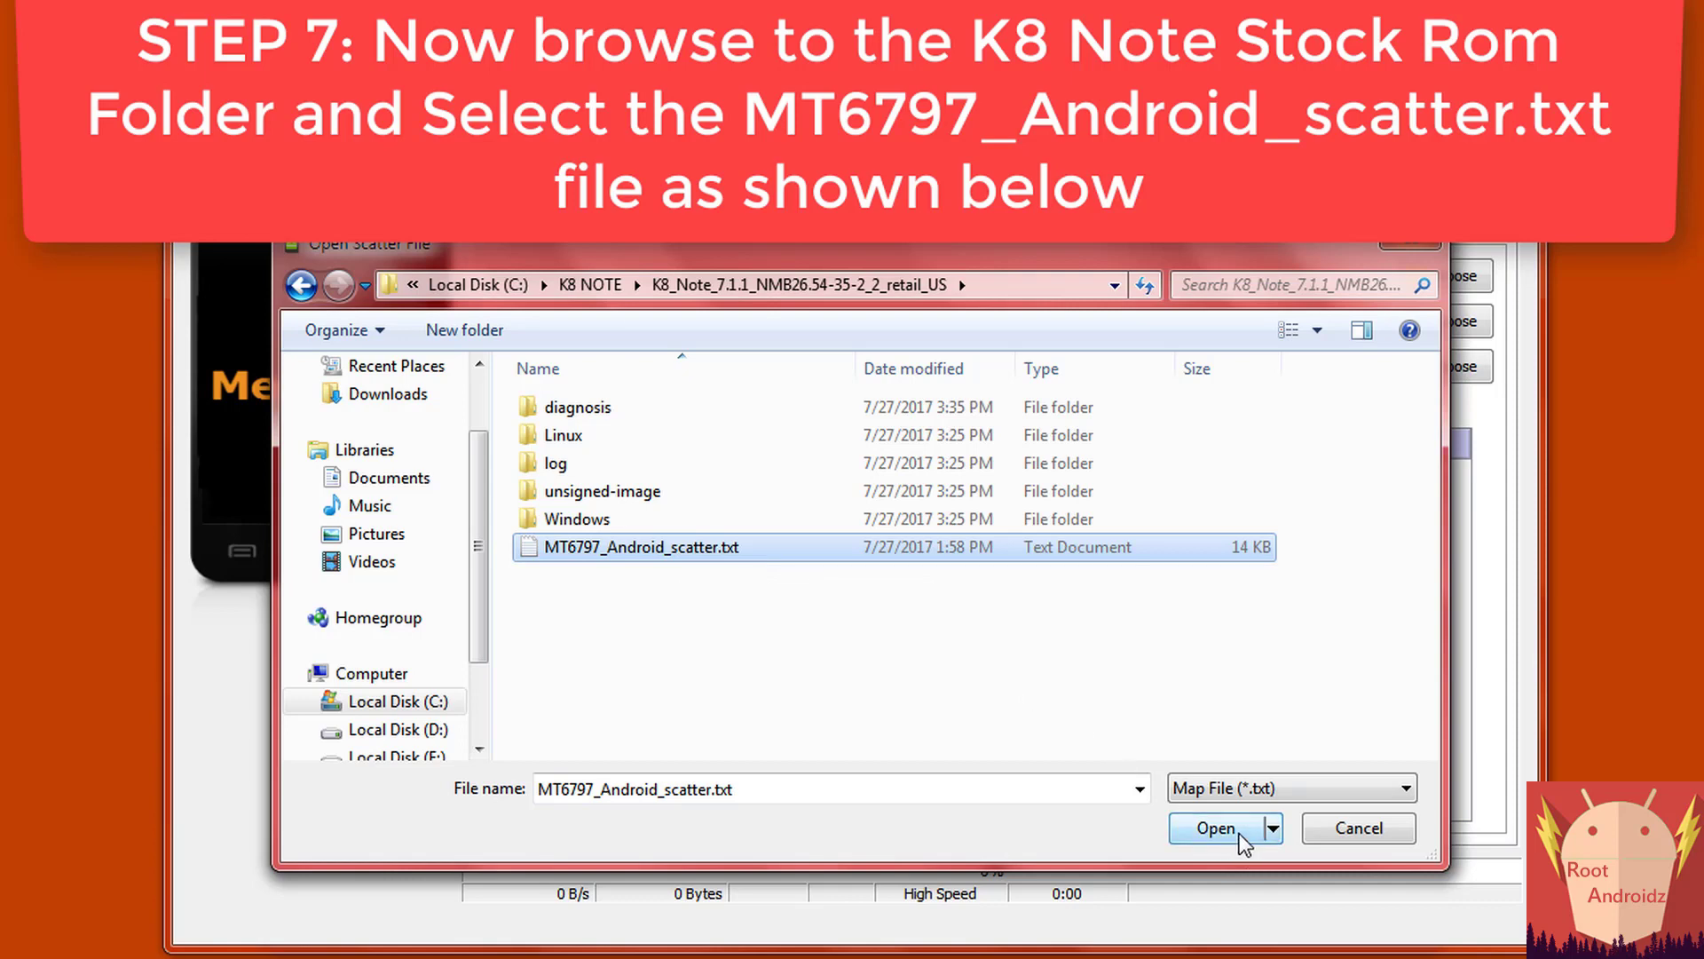
pyautogui.click(1214, 828)
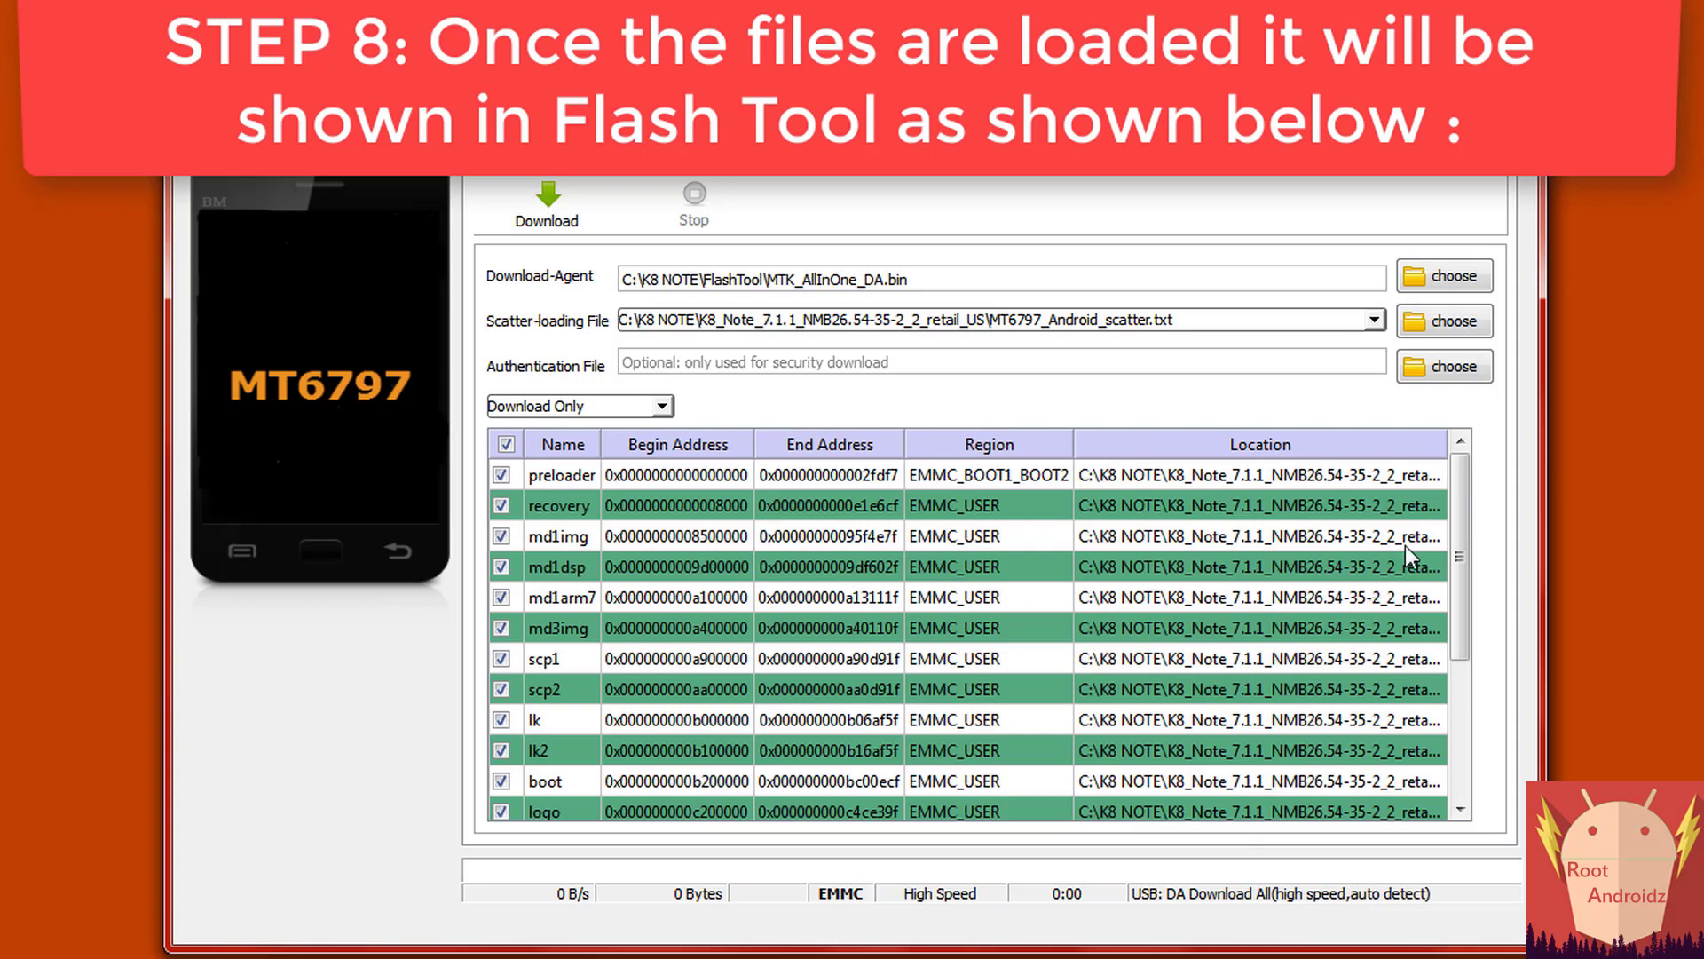
# Step: Start the download of all the loaded ROM partitions in Download Only mode
pyautogui.moveTo(1458, 497)
pyautogui.mouseDown()
pyautogui.moveTo(1466, 668)
pyautogui.moveTo(1463, 493)
pyautogui.mouseUp()
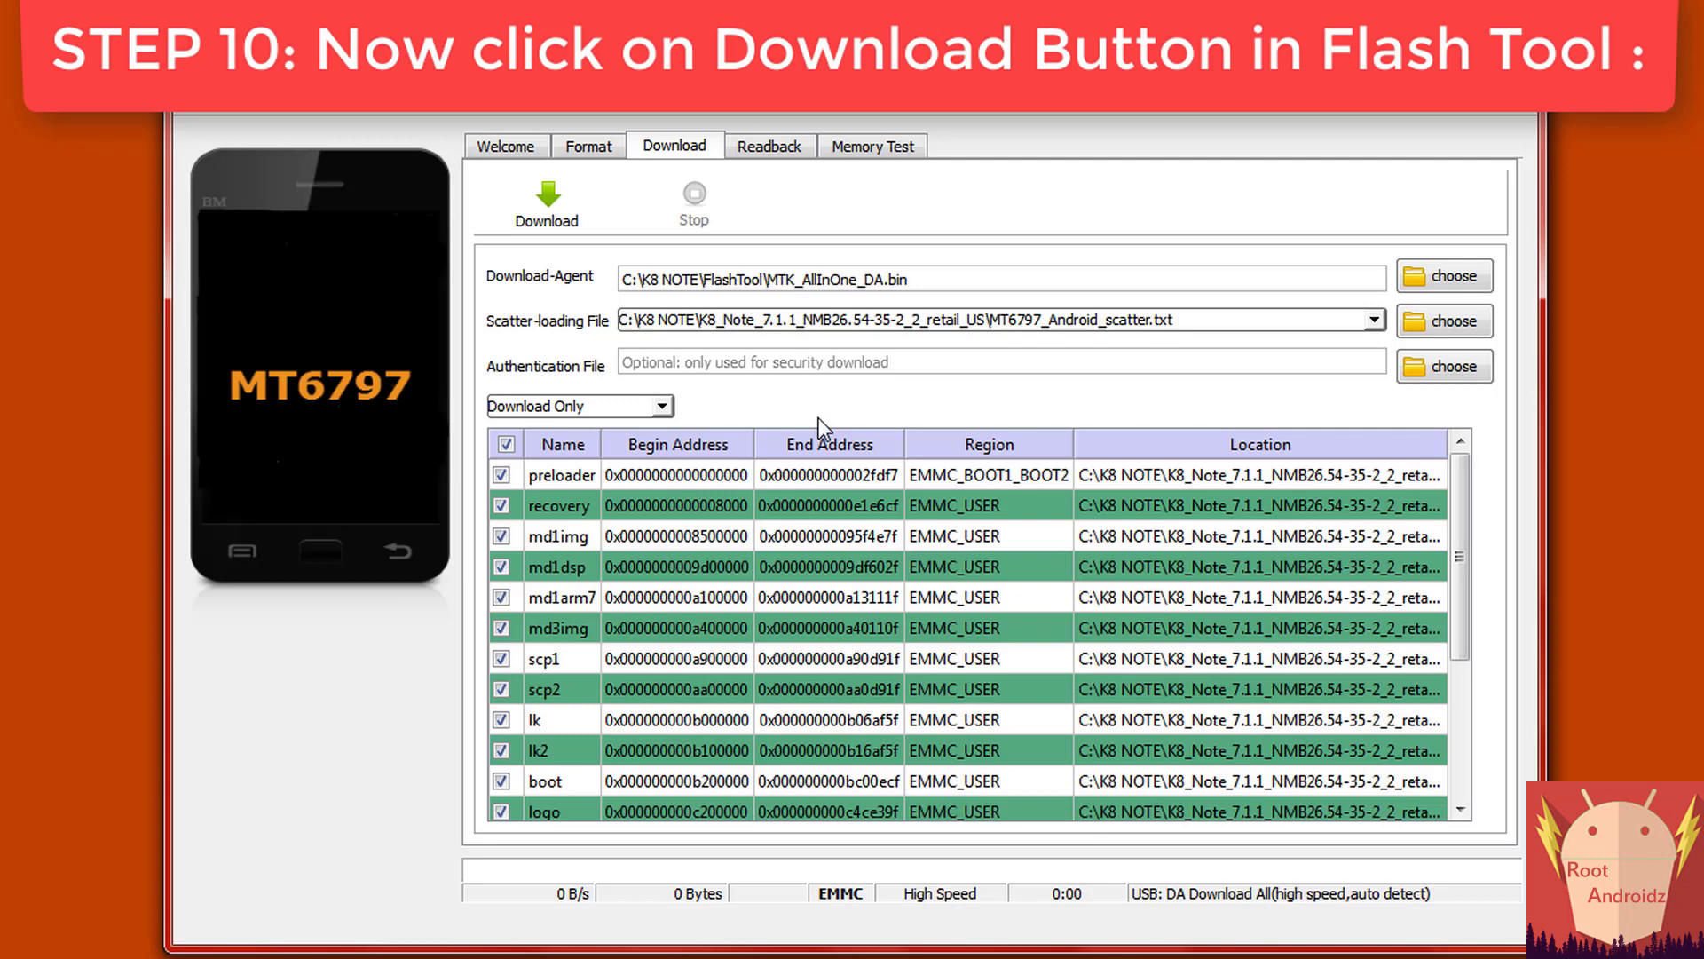
pyautogui.click(579, 210)
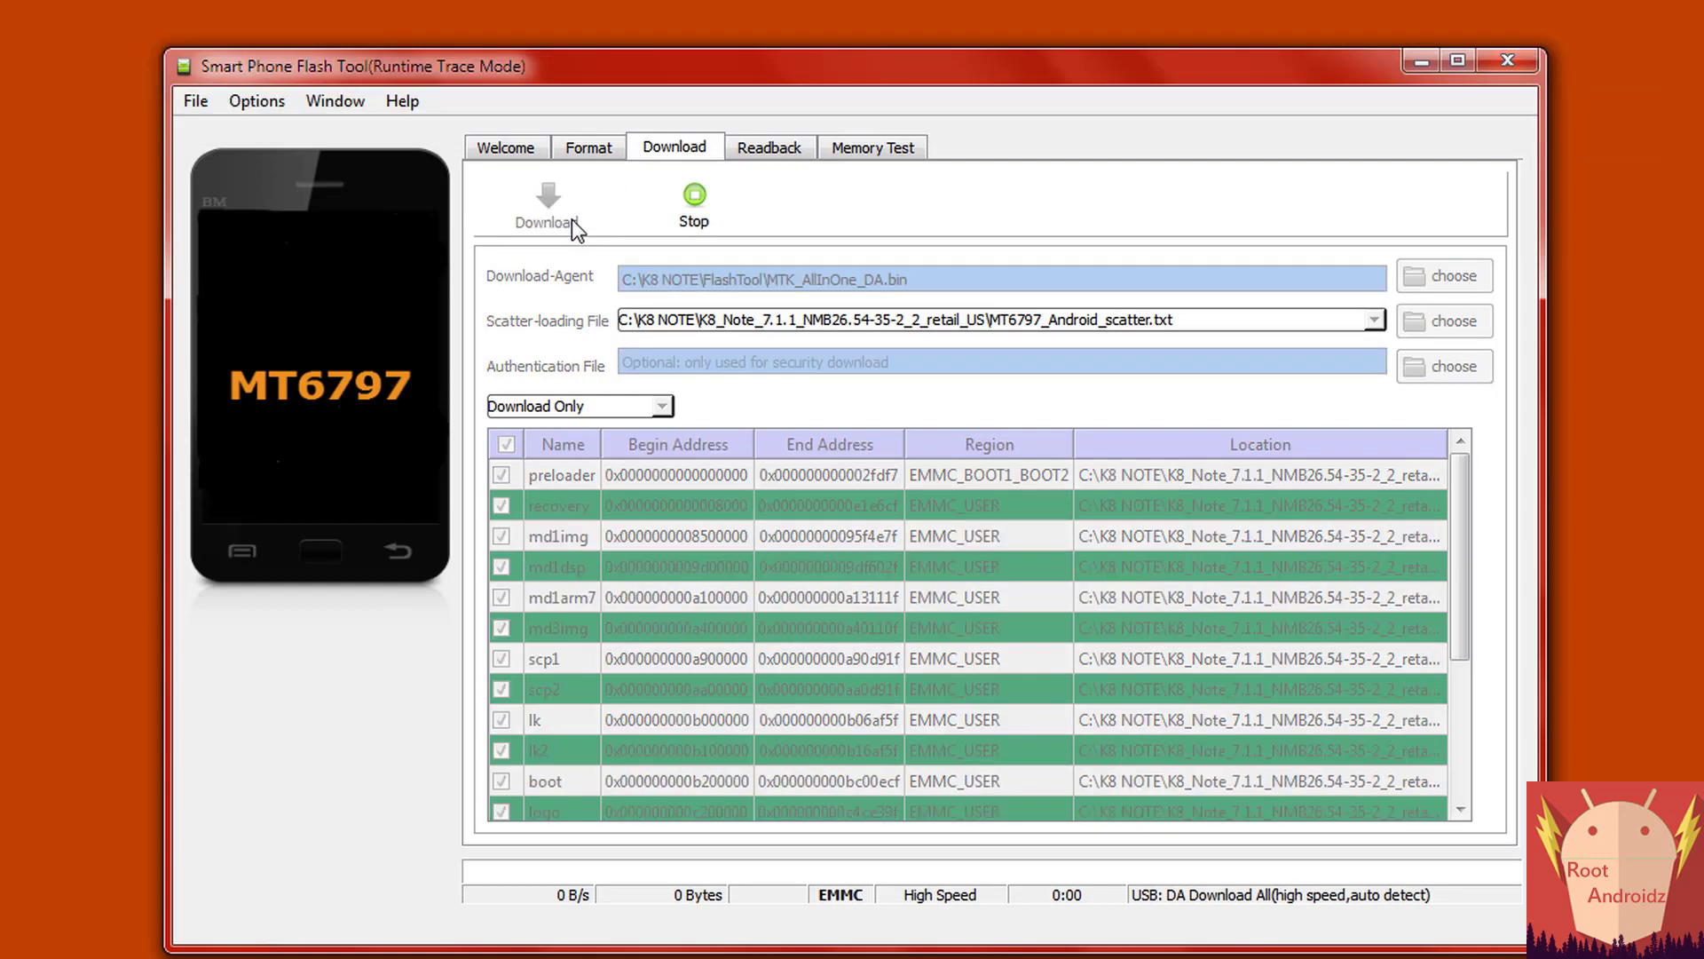